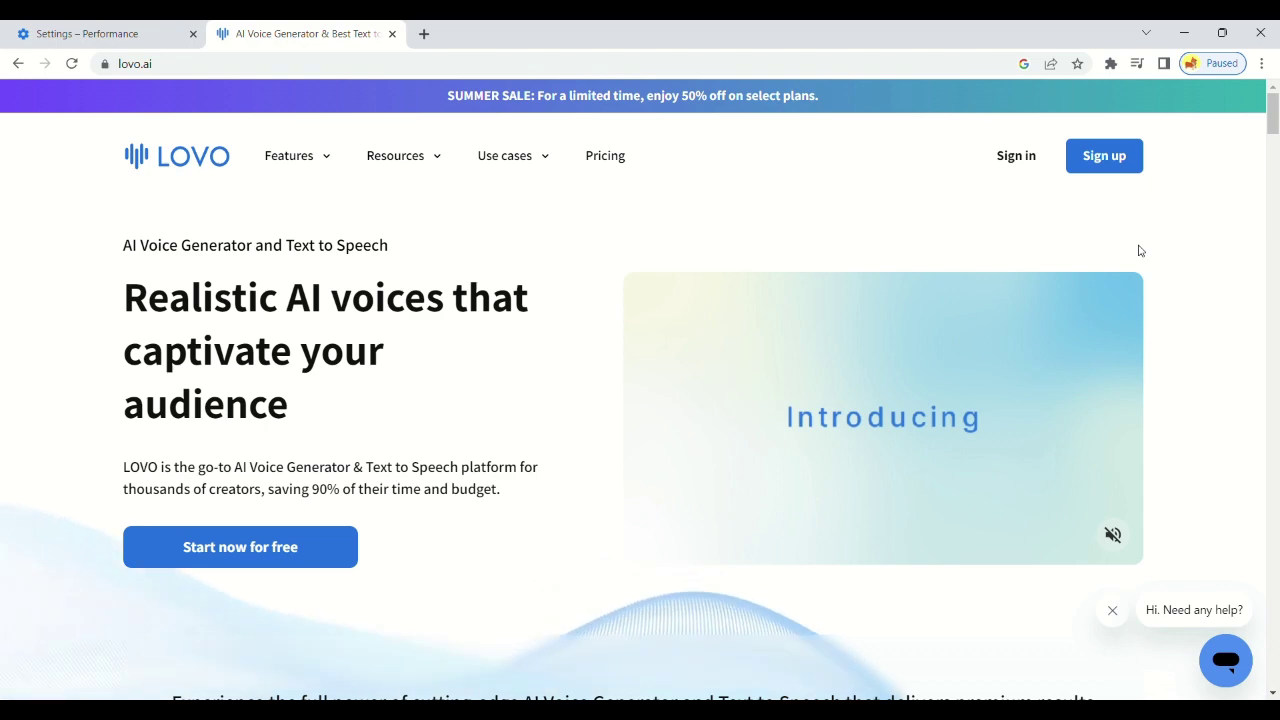
# Scroll down the lovo.ai homepage to the G2 badges and customer logos
pyautogui.scroll(-4, 1200, 220)
pyautogui.scroll(-4, 1275, 168)
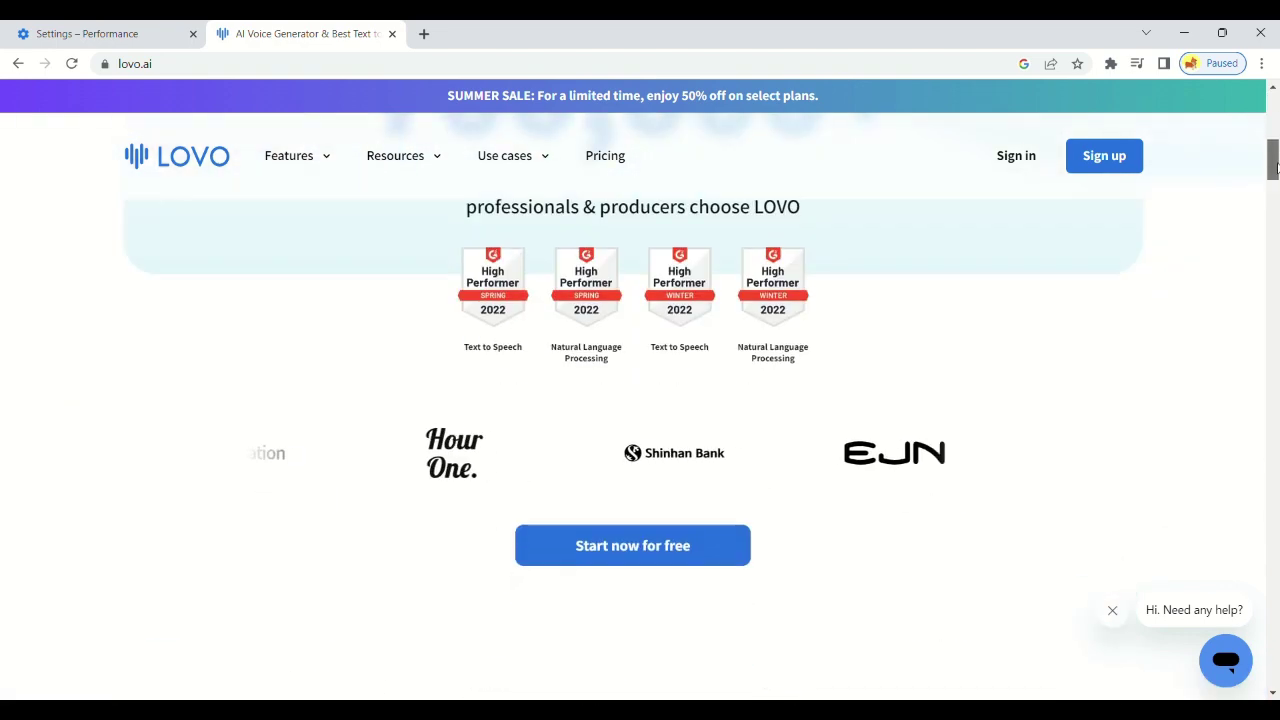
pyautogui.click(672, 543)
pyautogui.write('md')
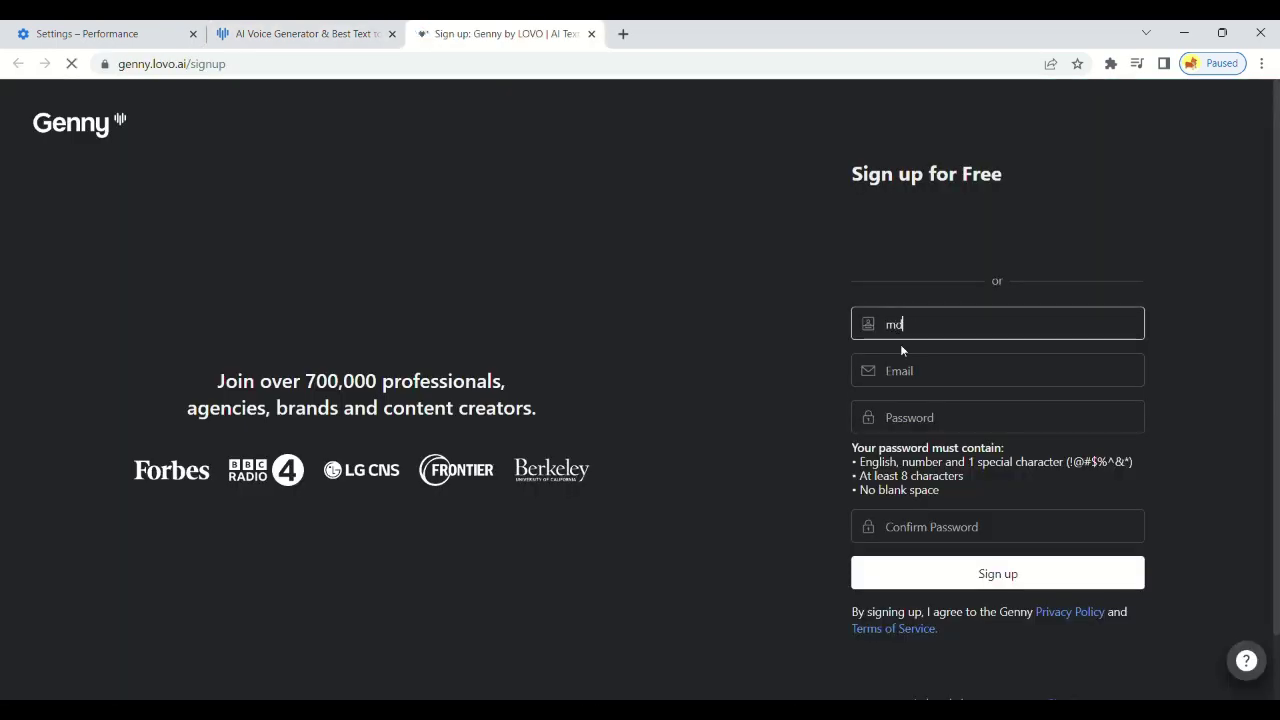
pyautogui.click(901, 368)
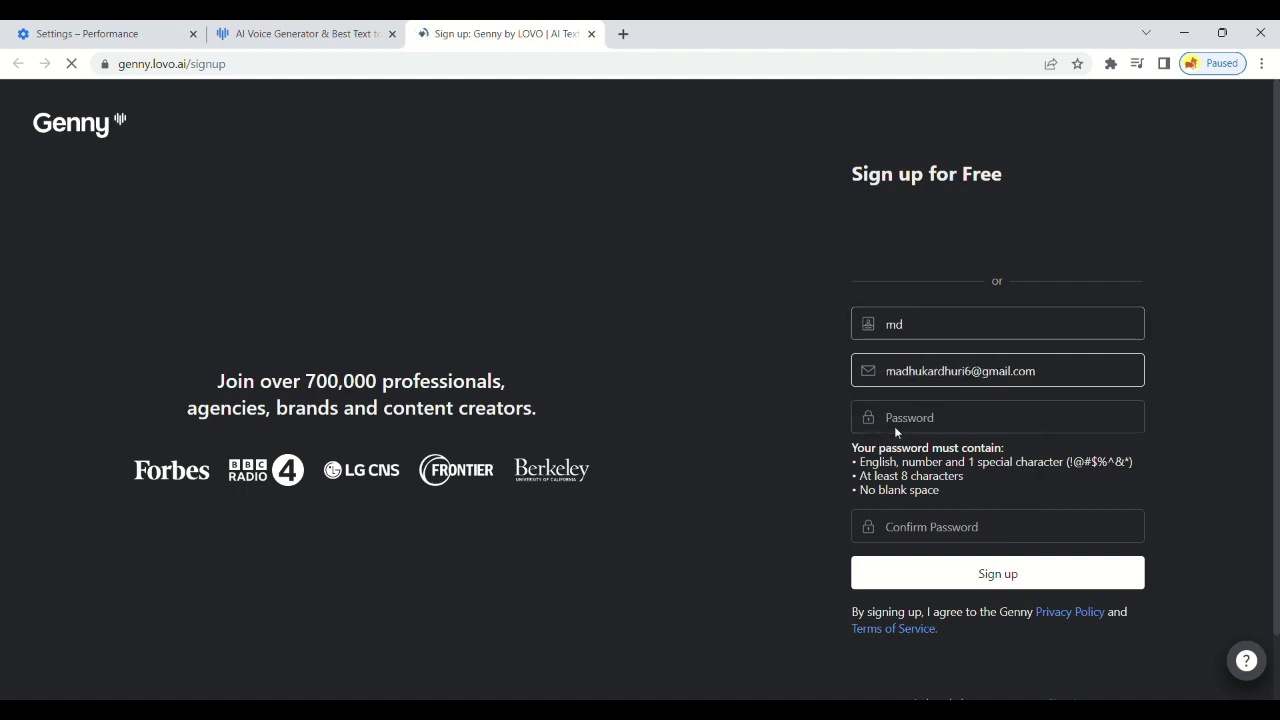
pyautogui.click(896, 425)
pyautogui.write('******')
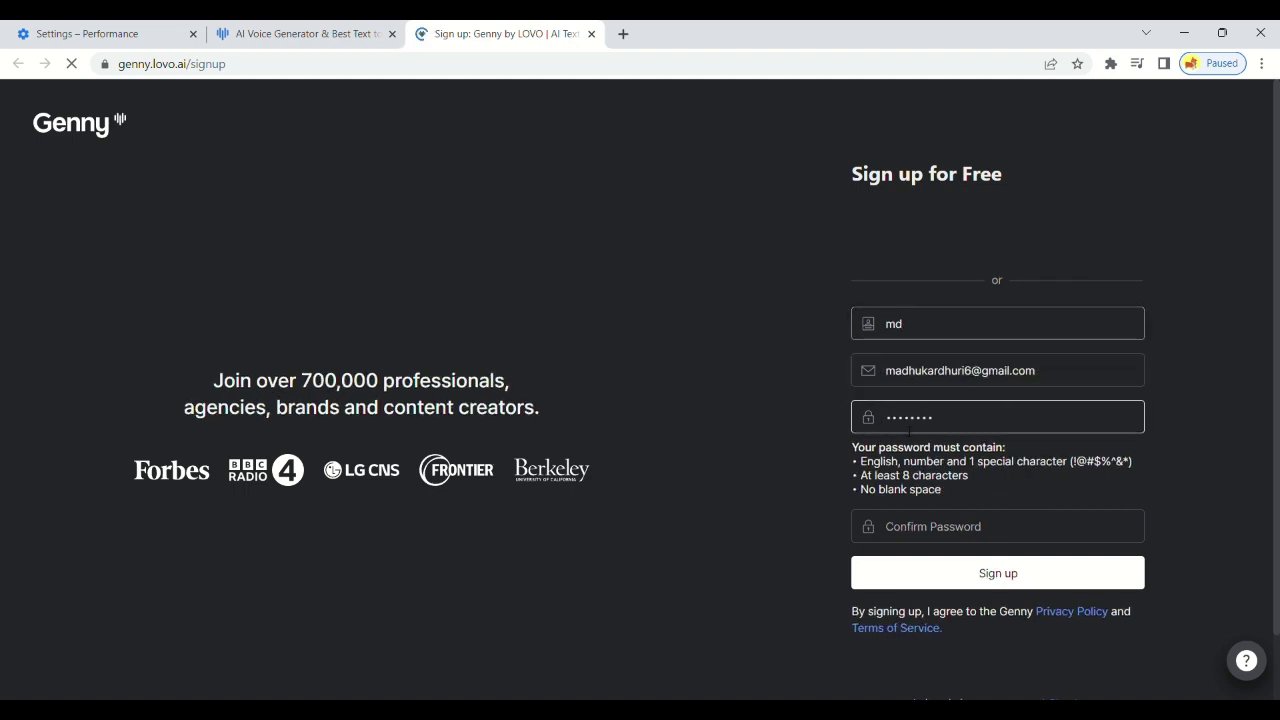
pyautogui.click(927, 530)
pyautogui.write('*')
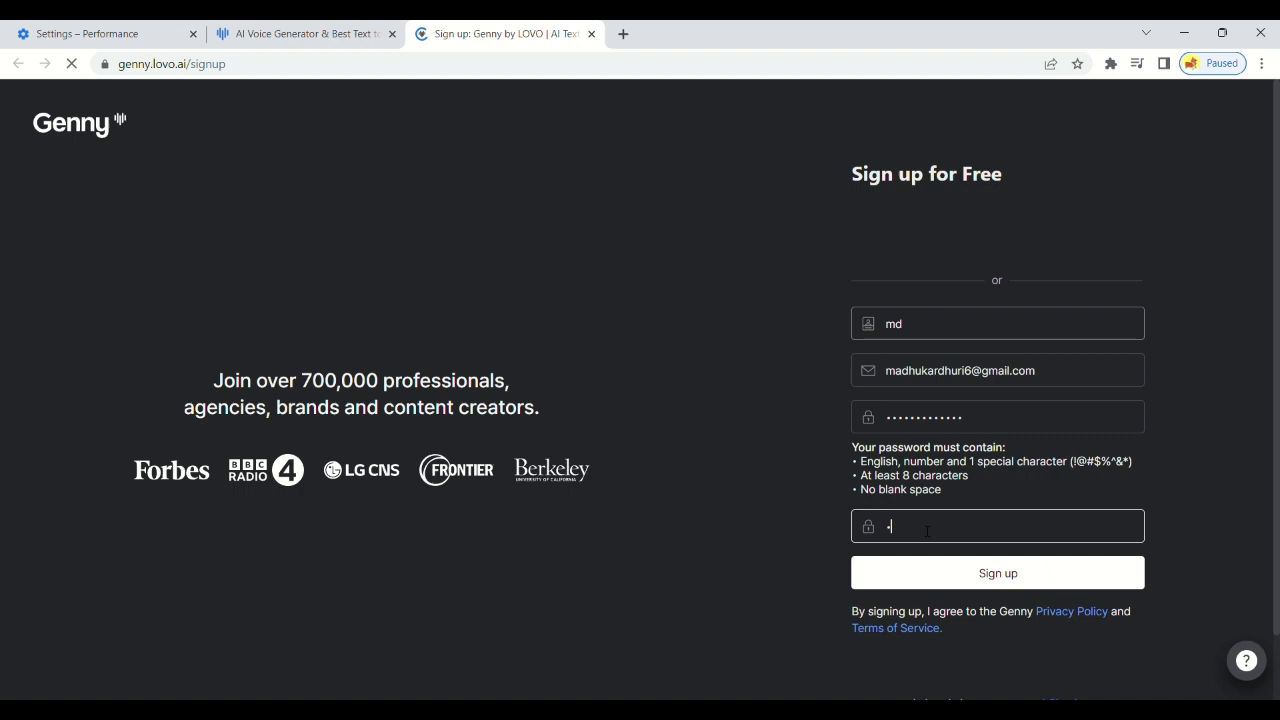
pyautogui.click(983, 577)
# Answer onboarding as a Student planning Corporate Training and Marketing & Ads content
pyautogui.click(631, 549)
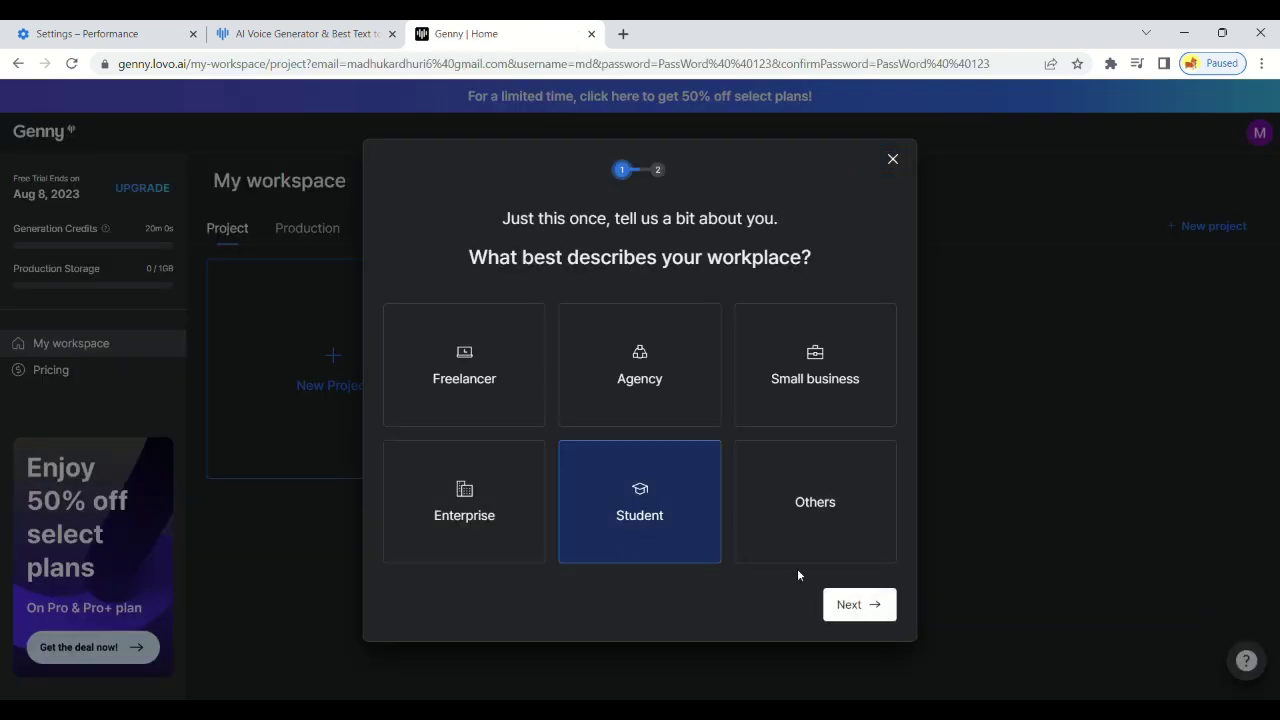
pyautogui.click(847, 604)
pyautogui.click(625, 386)
pyautogui.click(403, 311)
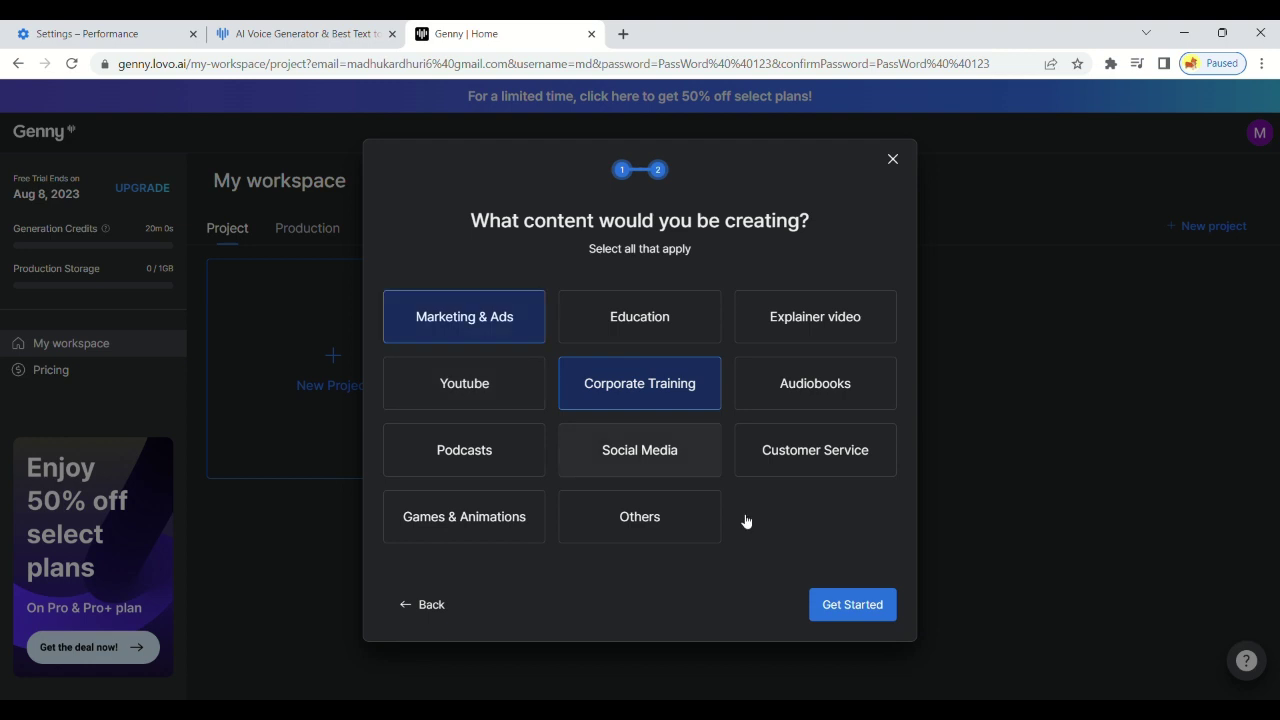
pyautogui.click(849, 605)
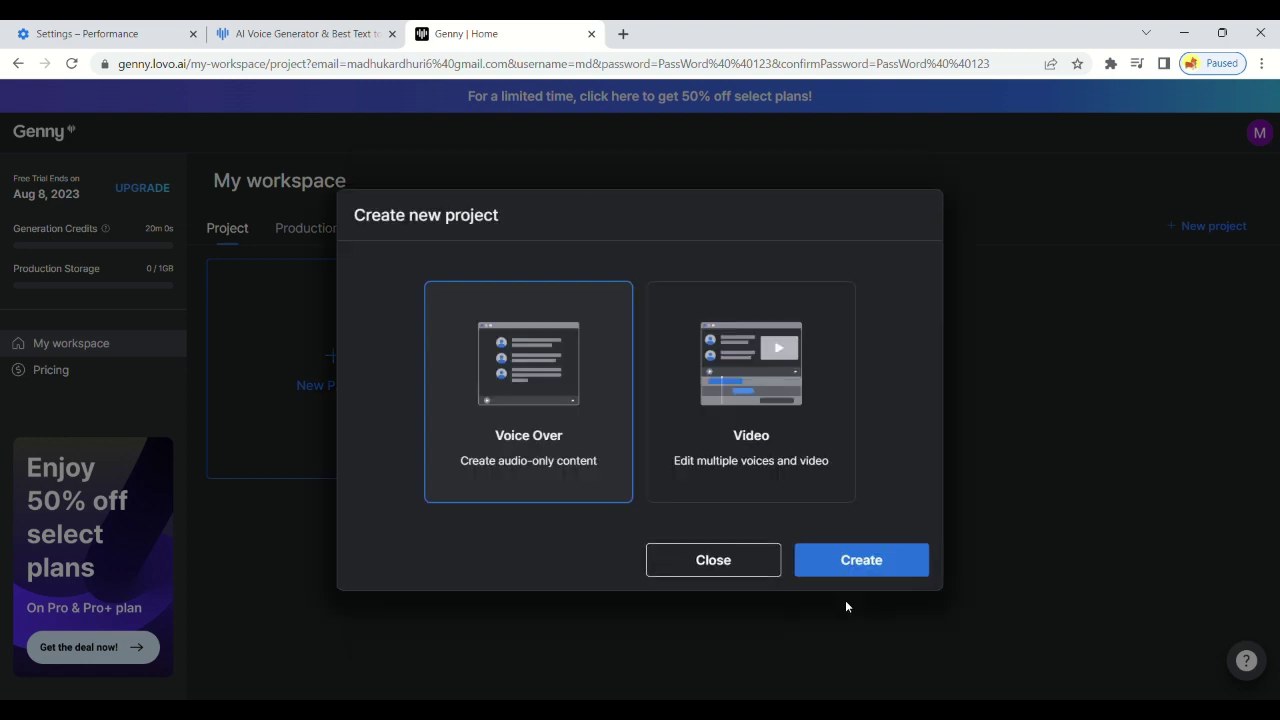
# Create a new audio-only Voice Over project
pyautogui.click(765, 434)
pyautogui.click(625, 440)
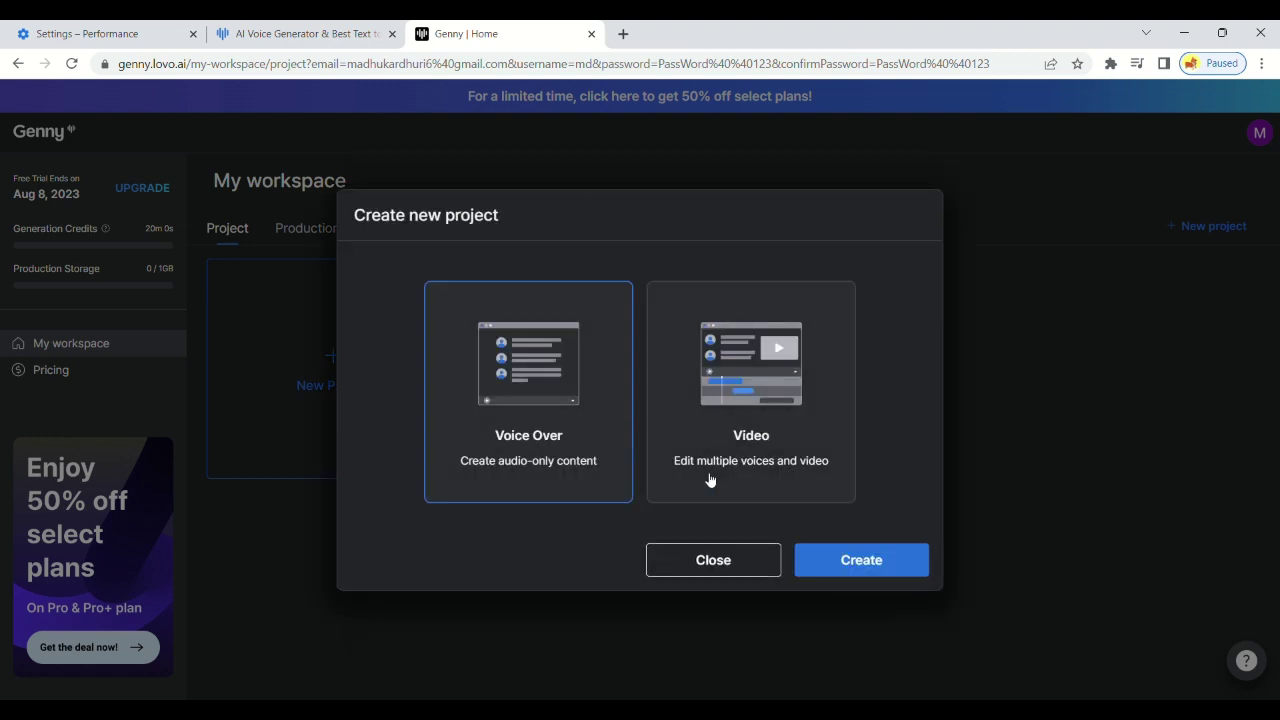
pyautogui.click(838, 566)
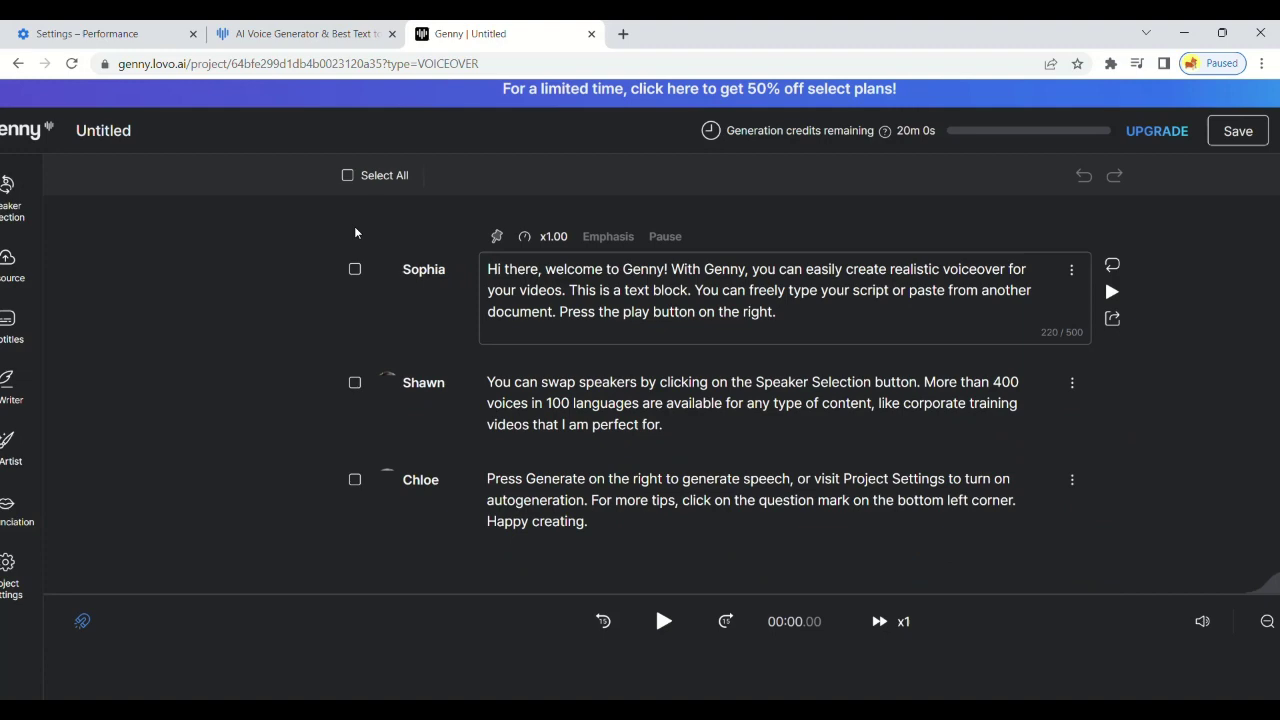
# Generate and play the speech for Sophia's, Shawn's and Chloe's sample lines
pyautogui.click(1106, 291)
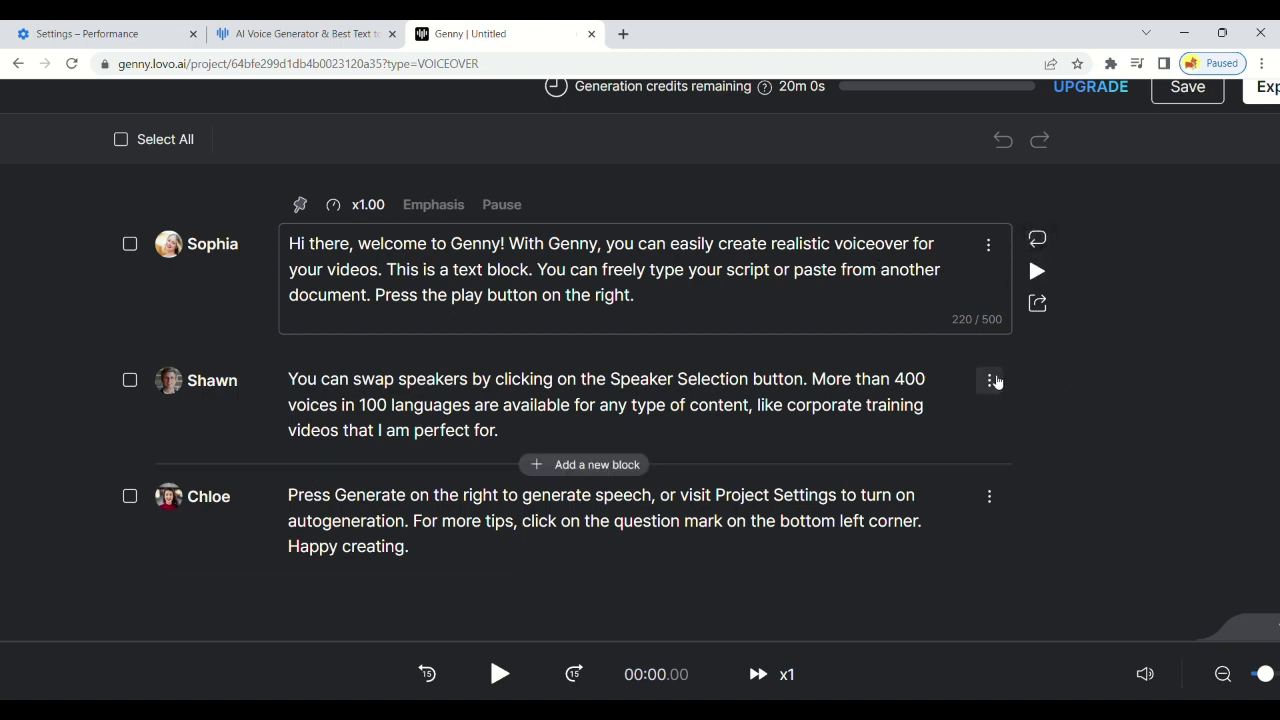
pyautogui.click(990, 381)
pyautogui.click(1037, 388)
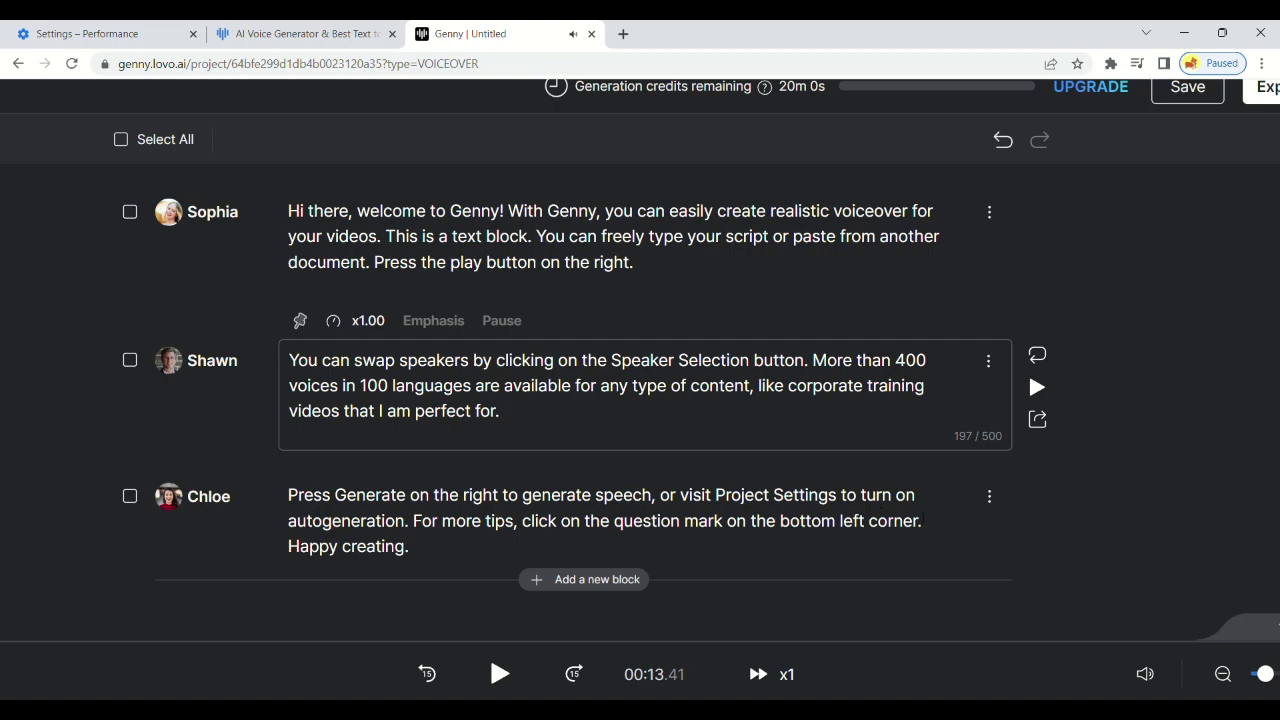
pyautogui.click(990, 498)
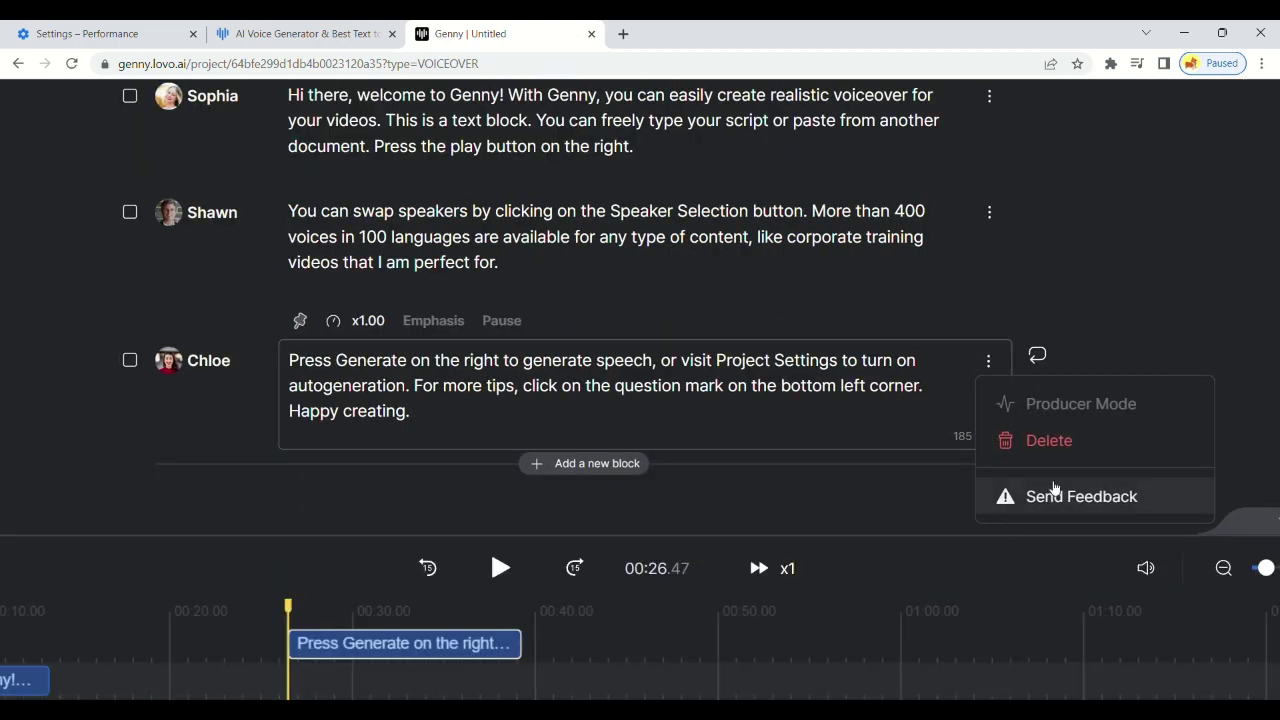
pyautogui.click(1111, 306)
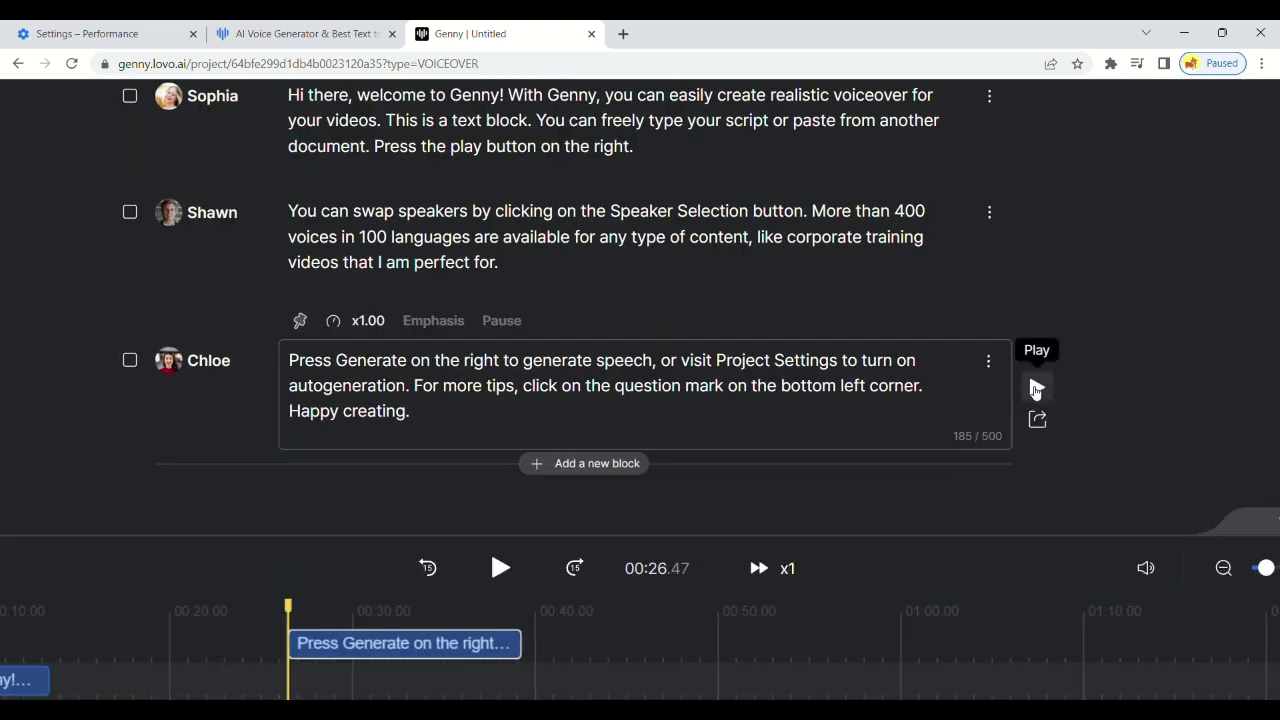
pyautogui.click(1037, 387)
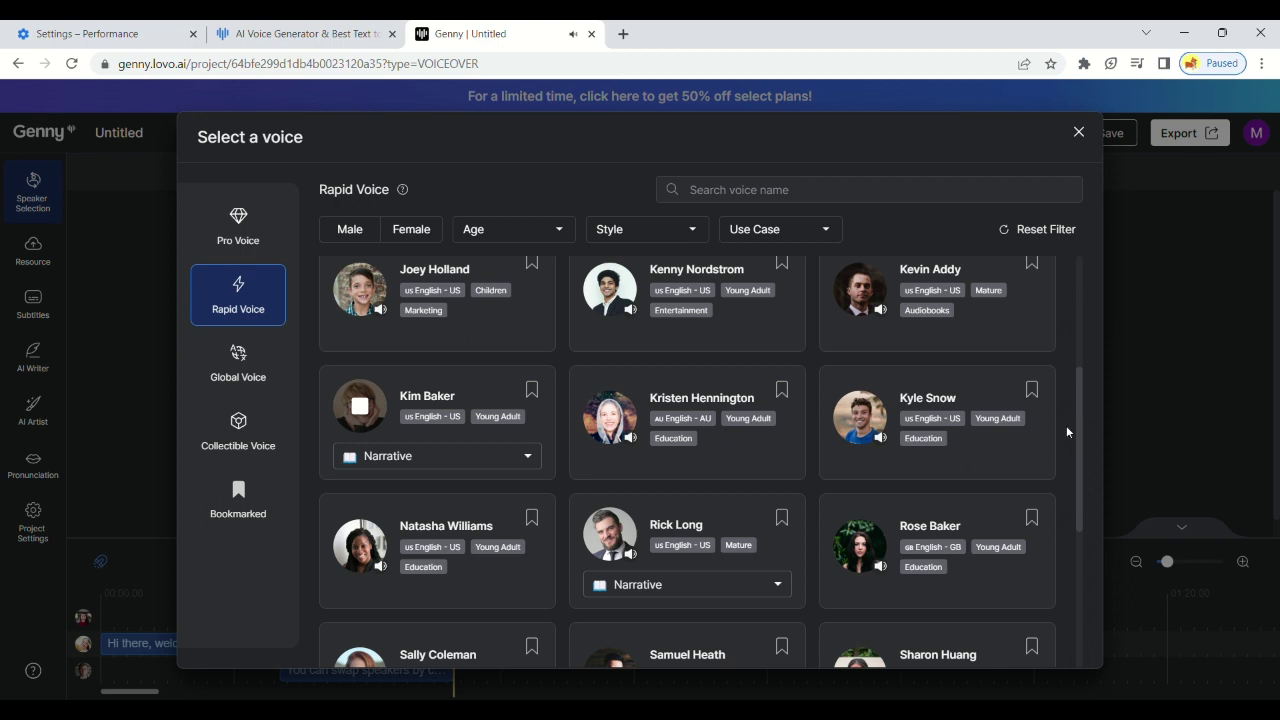
# Scroll the Rapid Voice list and preview the Victoria Douglas voice
pyautogui.moveTo(1077, 428); pyautogui.dragTo(1100, 601)
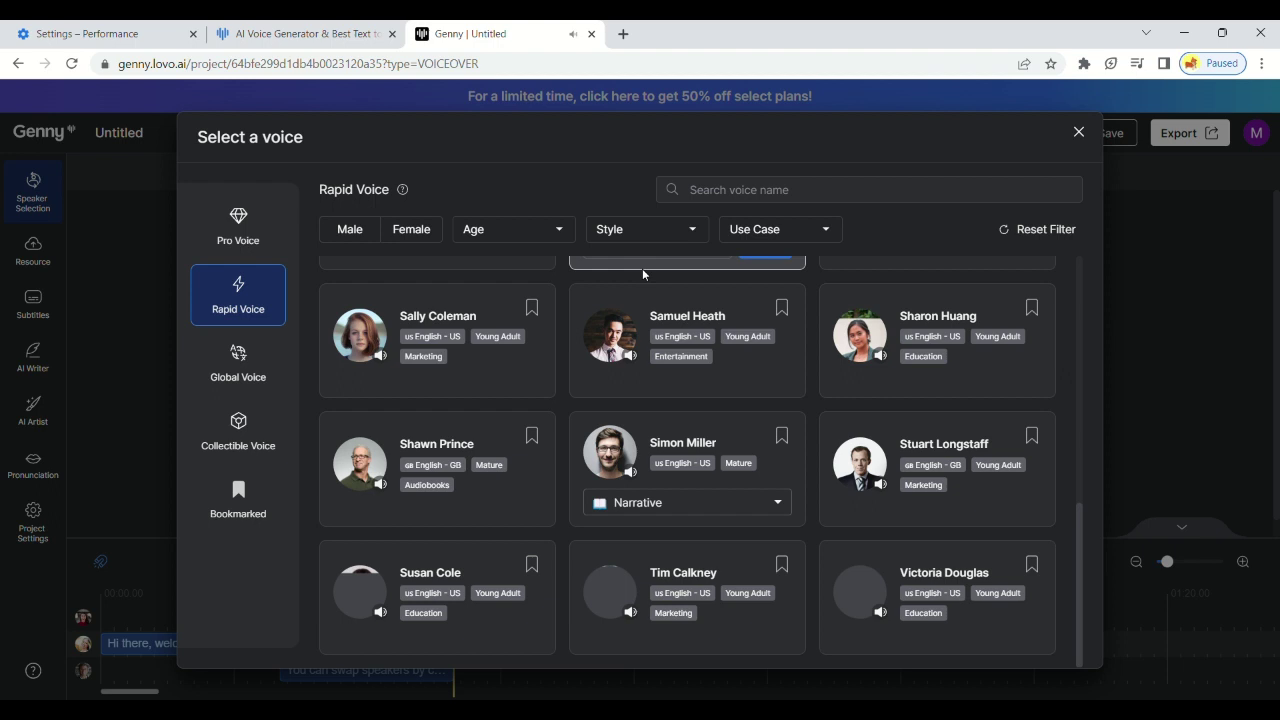
pyautogui.click(860, 582)
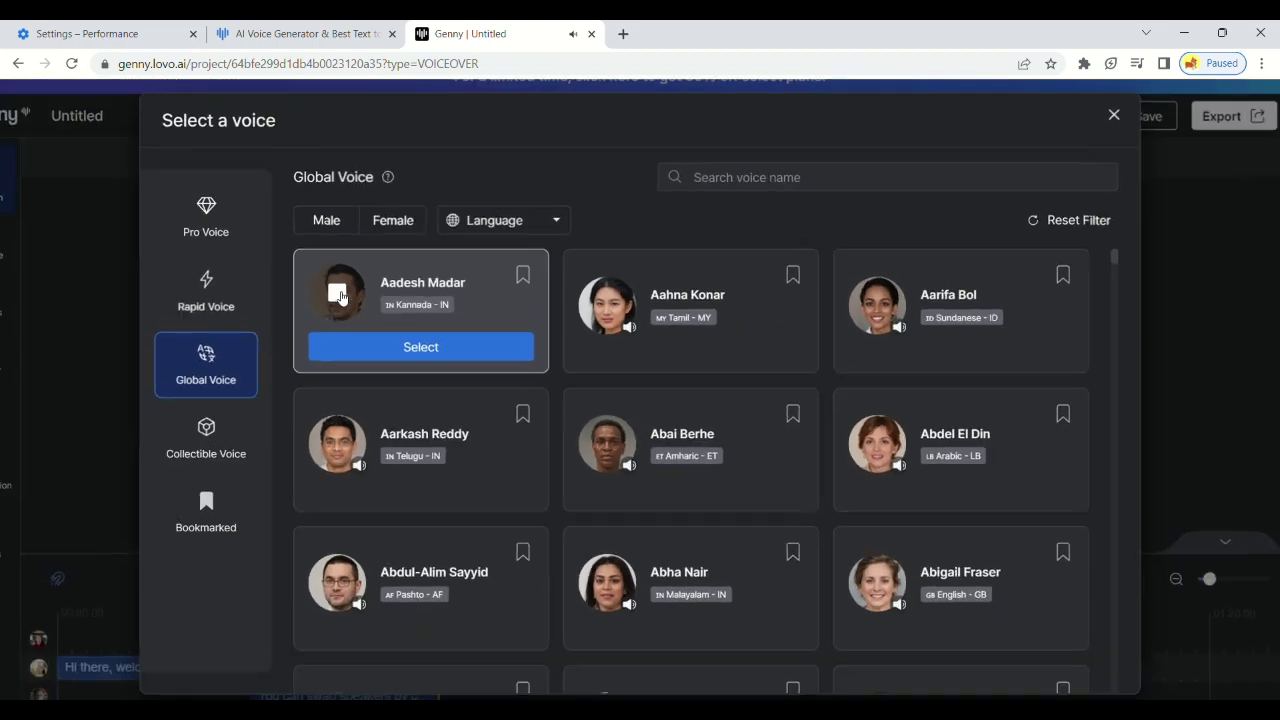
# Preview the Abir Salem and Albertine Dubois global voices
pyautogui.scroll(-5, 700, 400)
pyautogui.click(609, 407)
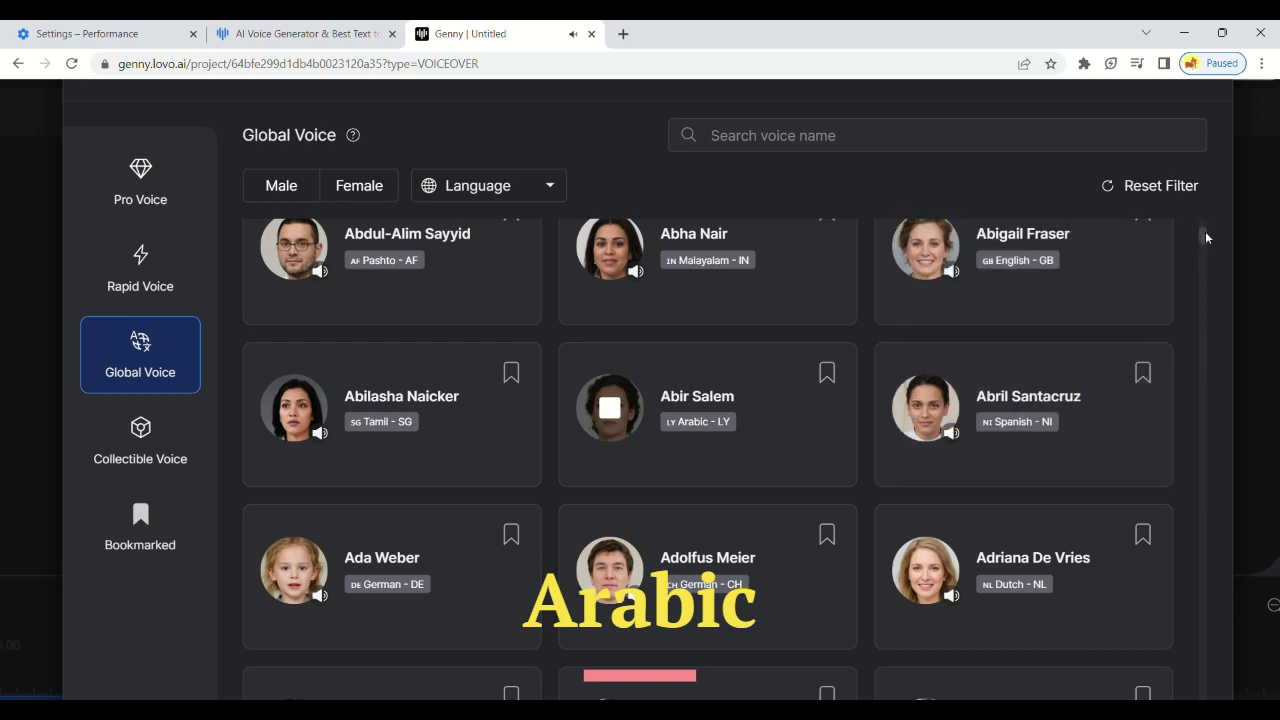
pyautogui.moveTo(1205, 232); pyautogui.dragTo(1212, 249)
pyautogui.click(612, 396)
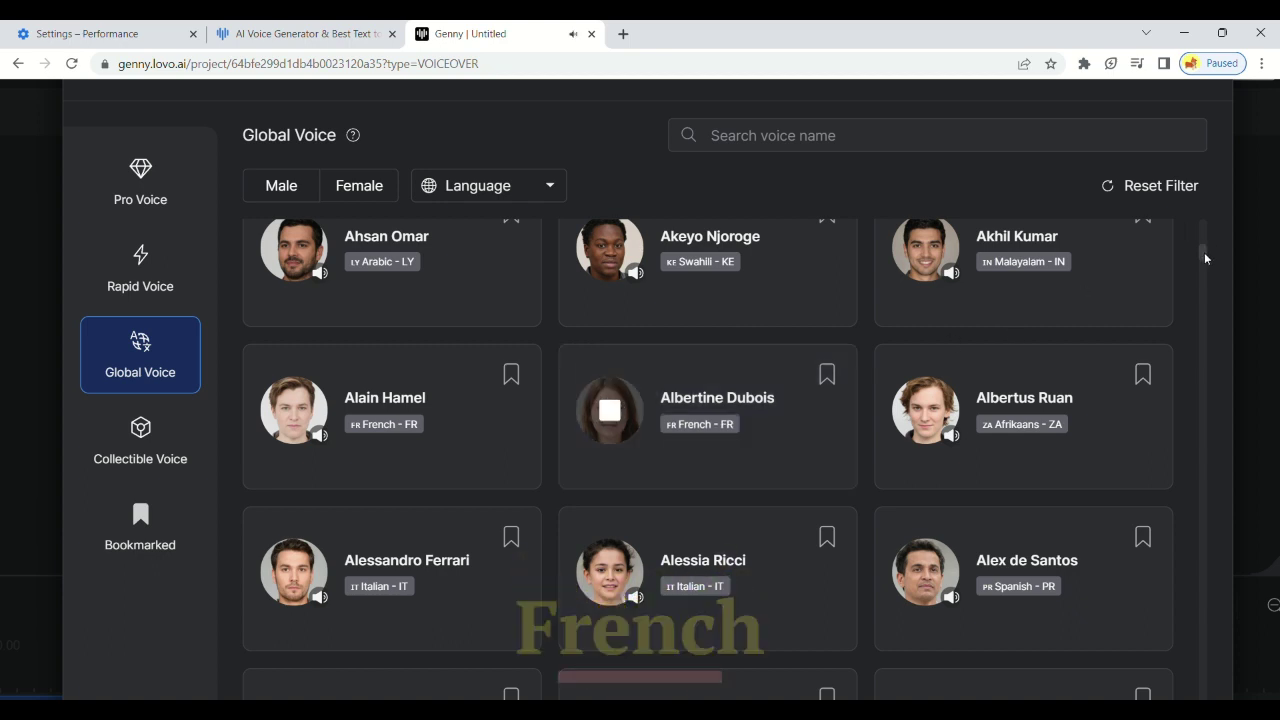
pyautogui.moveTo(1201, 249); pyautogui.dragTo(1203, 261)
# Filter the Global Voice list to the Hindi - IN language
pyautogui.click(488, 185)
pyautogui.scroll(-4, 600, 280)
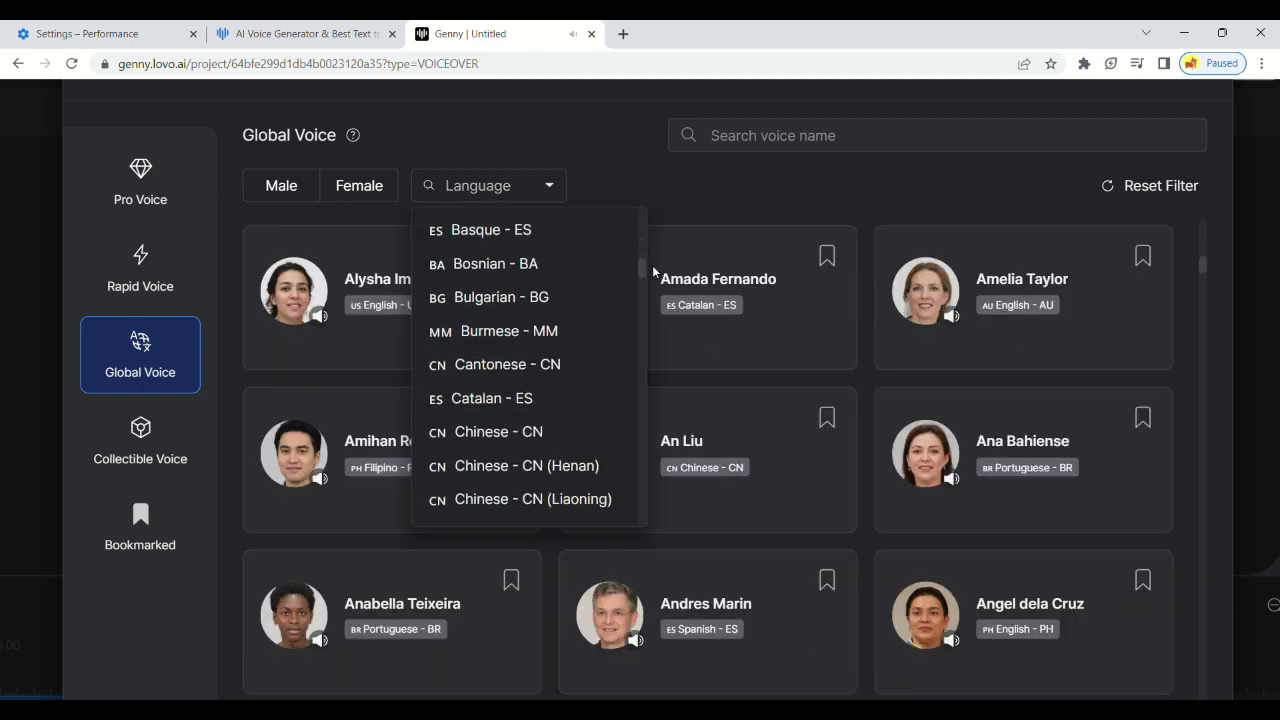
pyautogui.scroll(-1, 560, 300)
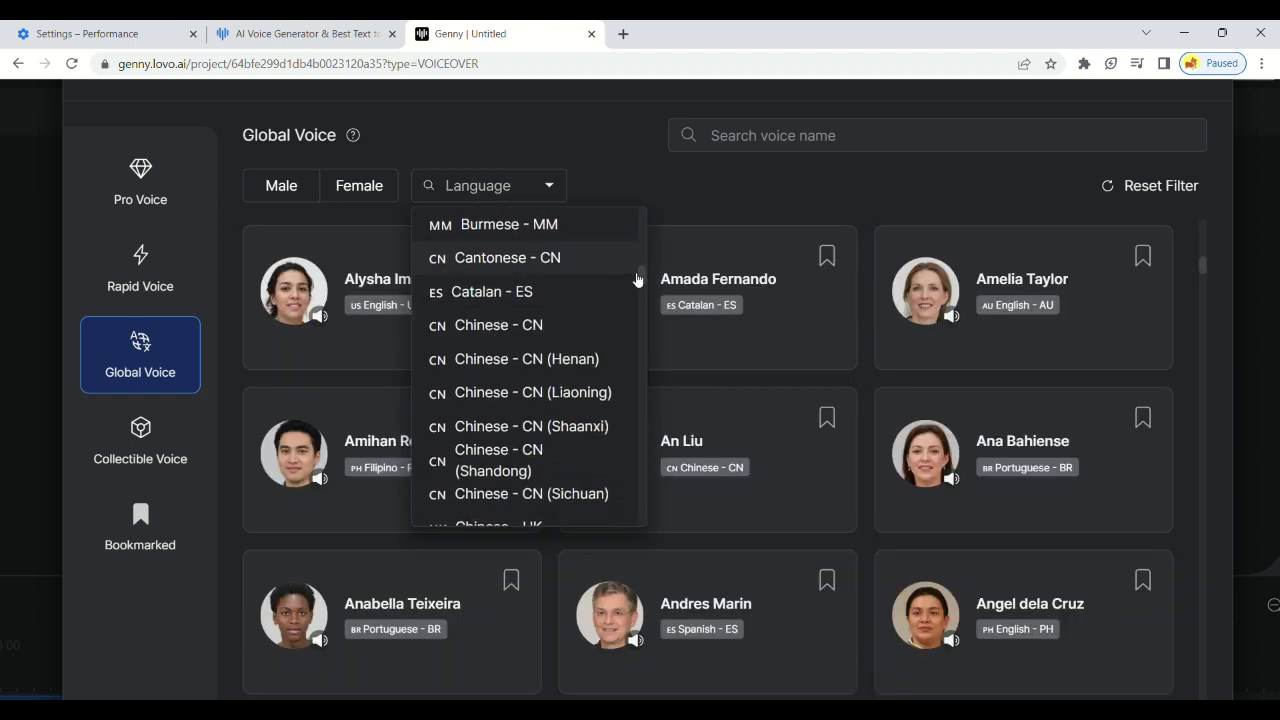
pyautogui.moveTo(638, 279); pyautogui.dragTo(665, 359)
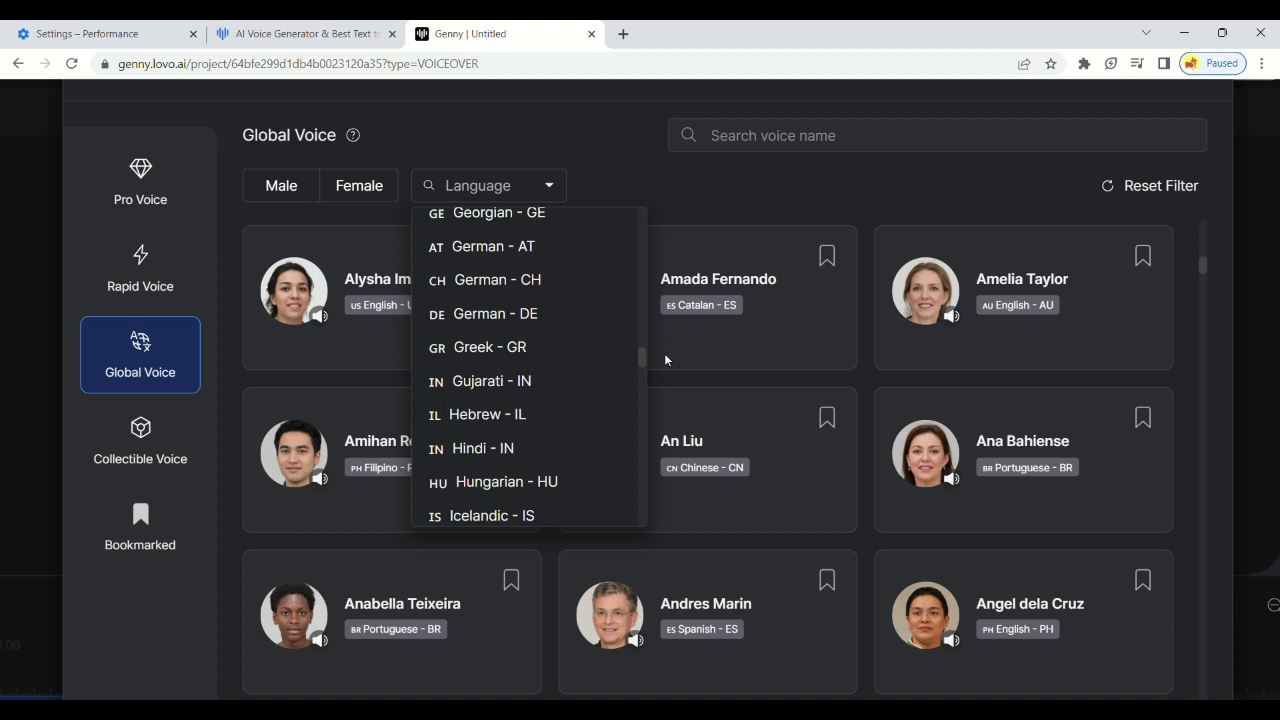
pyautogui.scroll(-2, 642, 359)
pyautogui.click(505, 358)
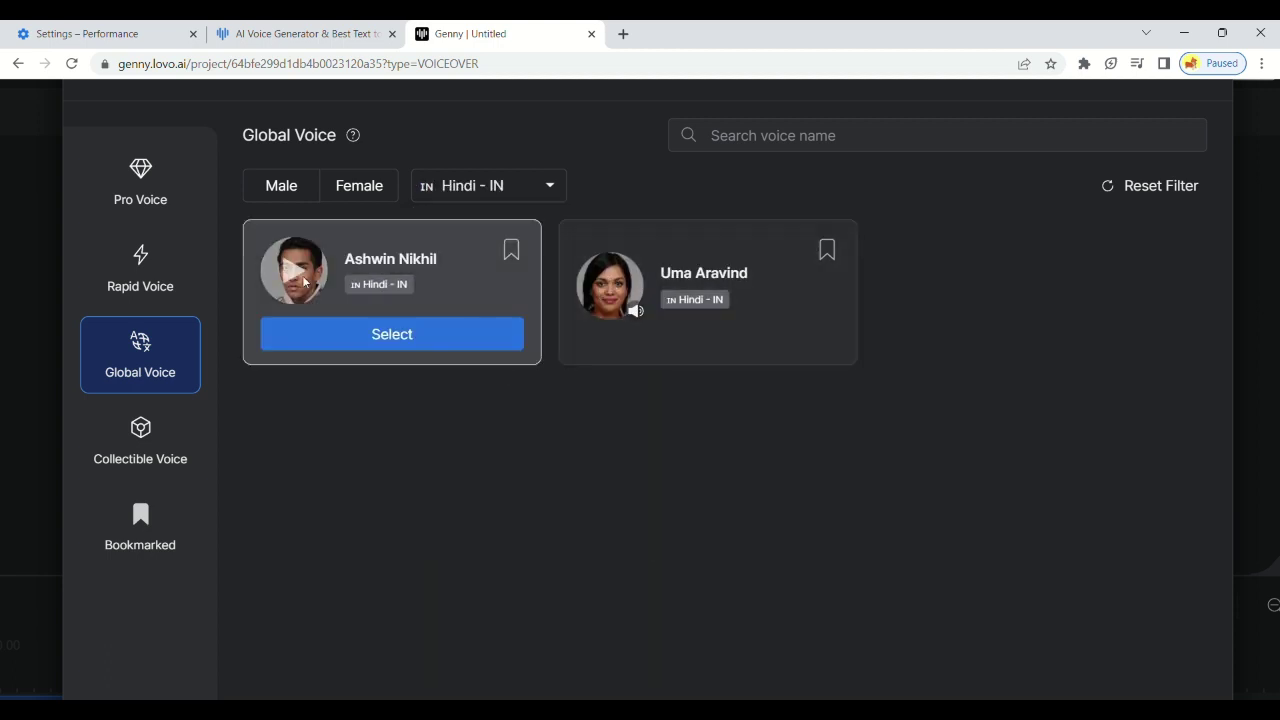
pyautogui.click(297, 271)
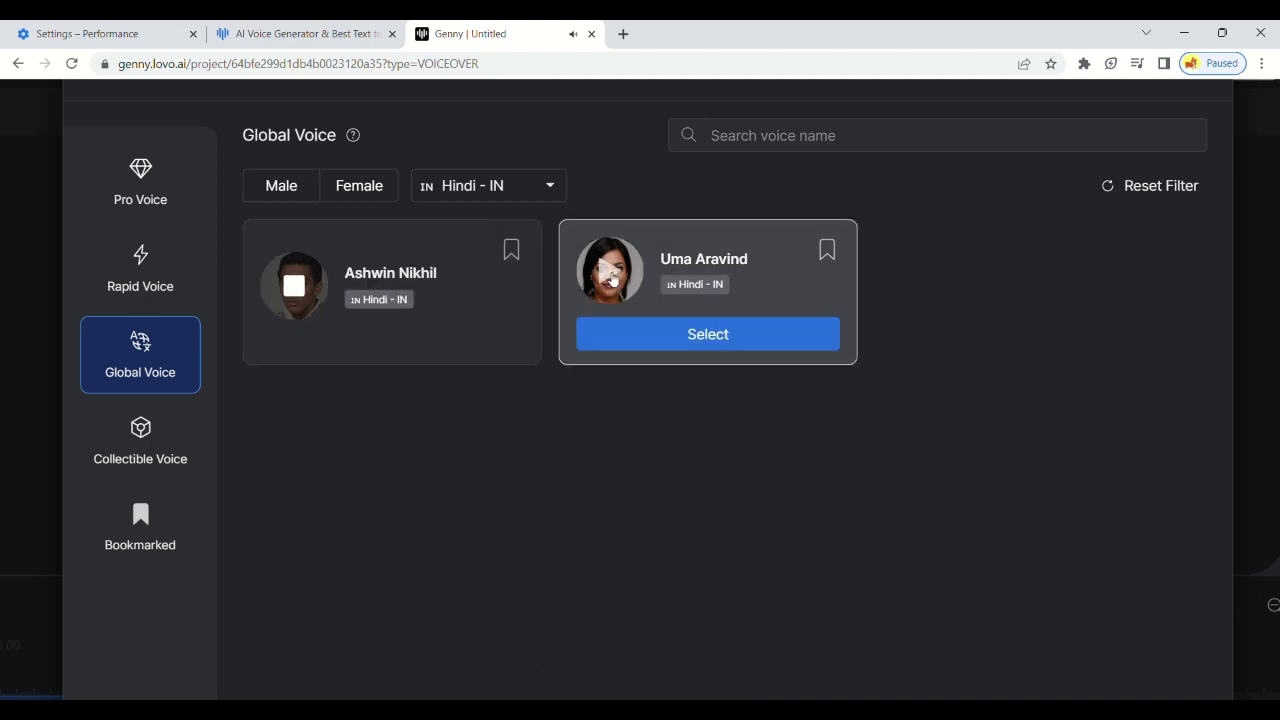
pyautogui.click(613, 279)
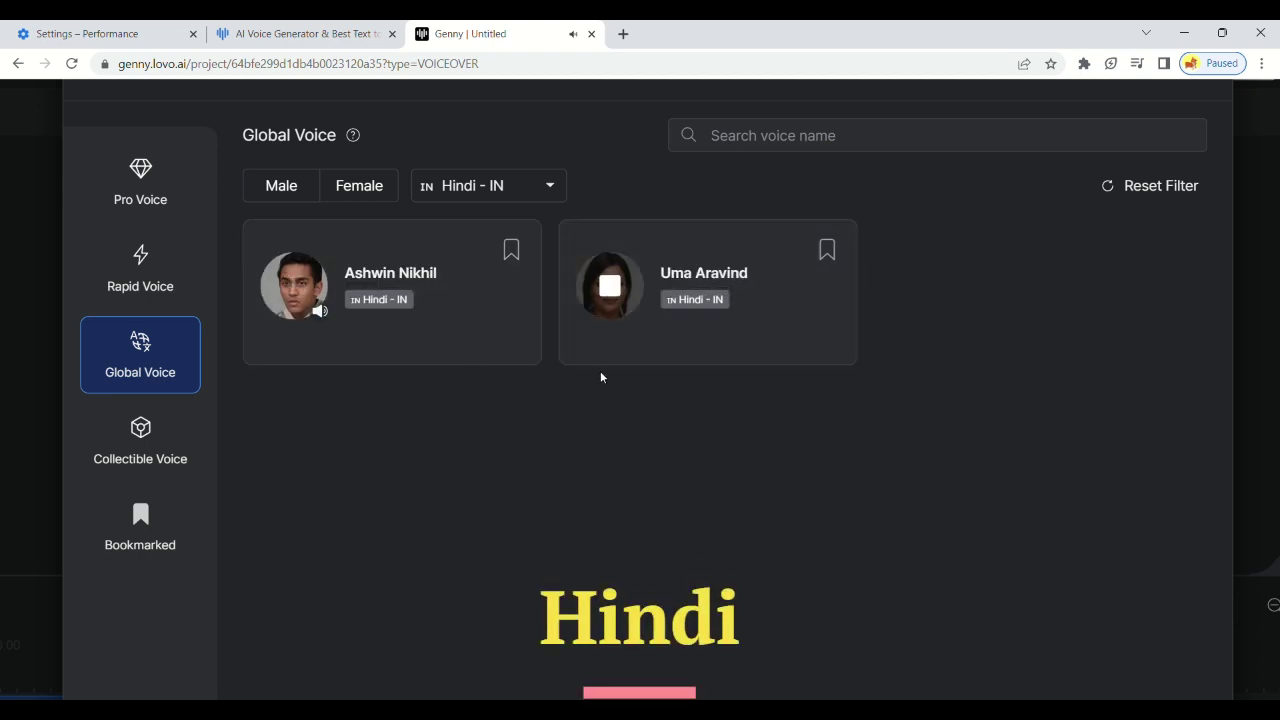
pyautogui.moveTo(392, 292)
pyautogui.click(515, 250)
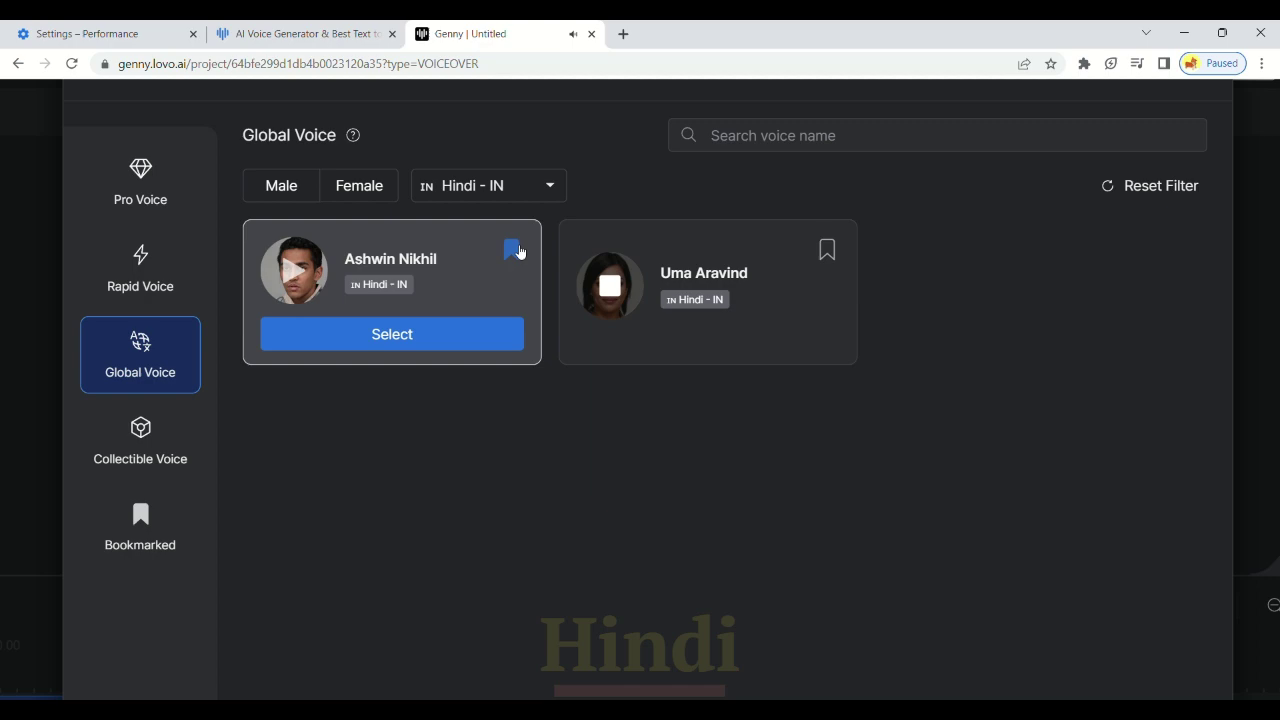
# Ask ChatGPT for a short one-sentence conversation between three people
pyautogui.press('Escape')
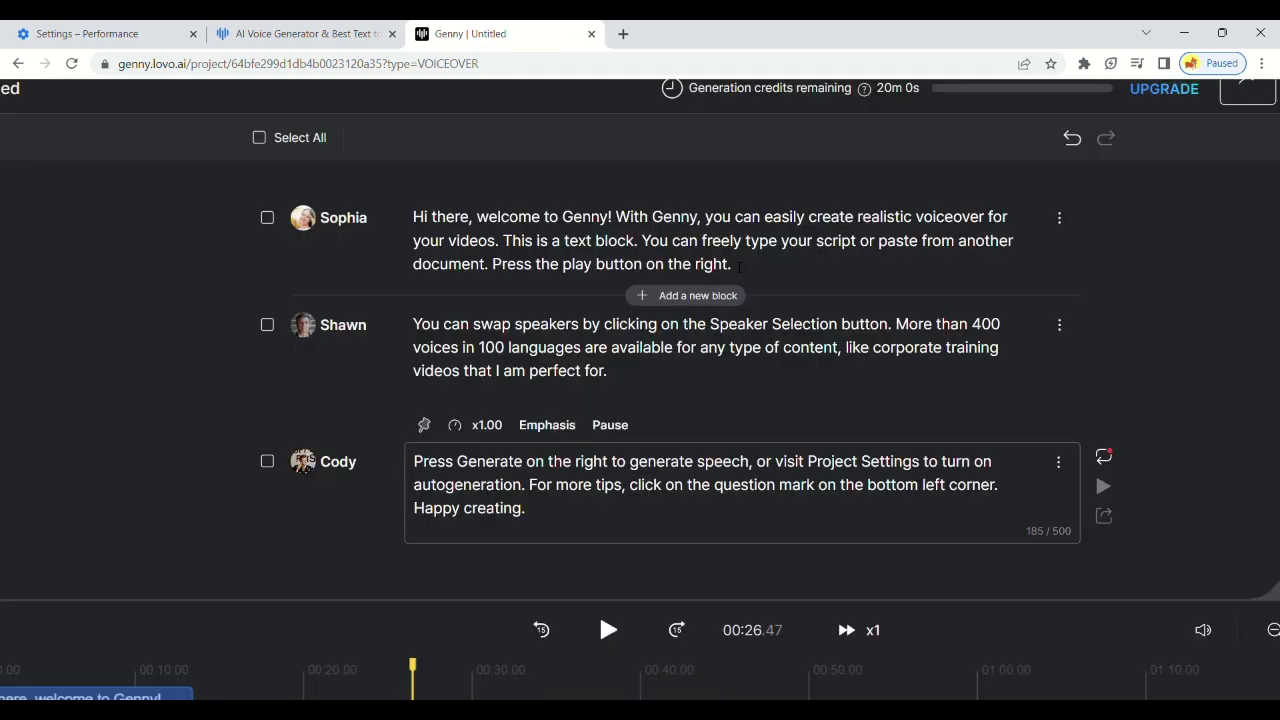
pyautogui.hotkey('ctrl', 'a')
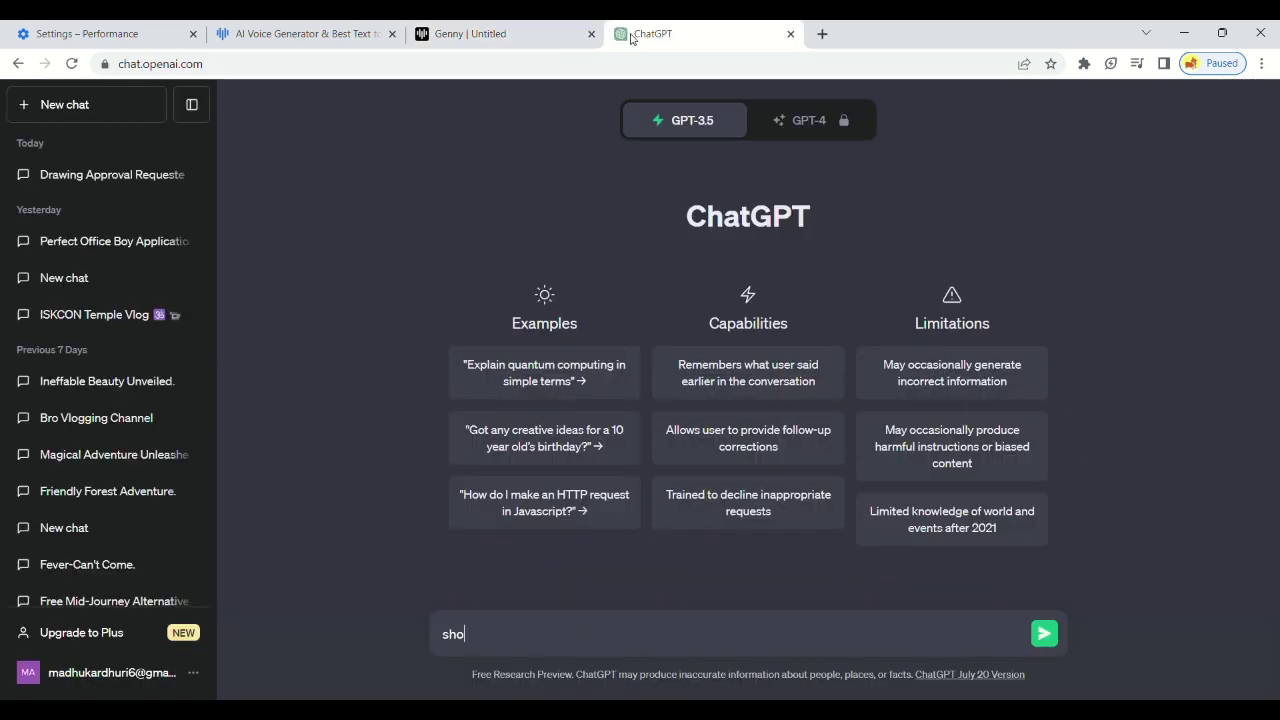
pyautogui.write('give short one sentence conversation be')
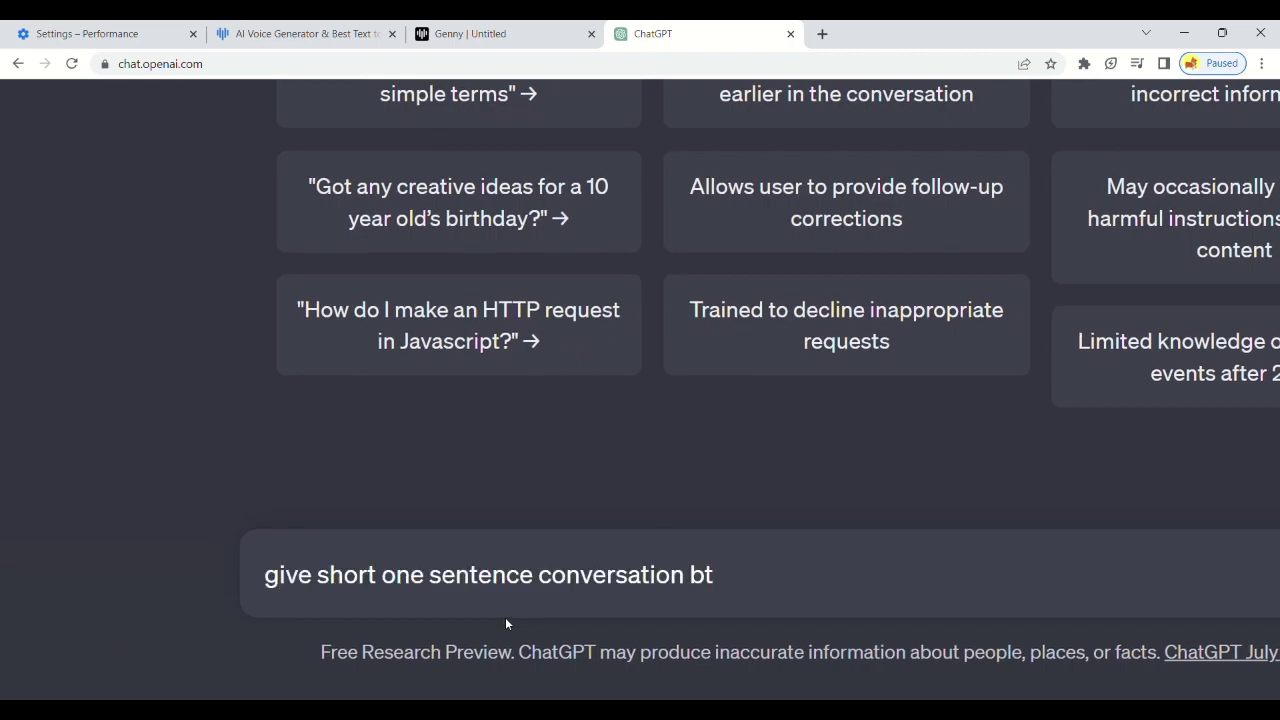
pyautogui.write('tween 3 peop')
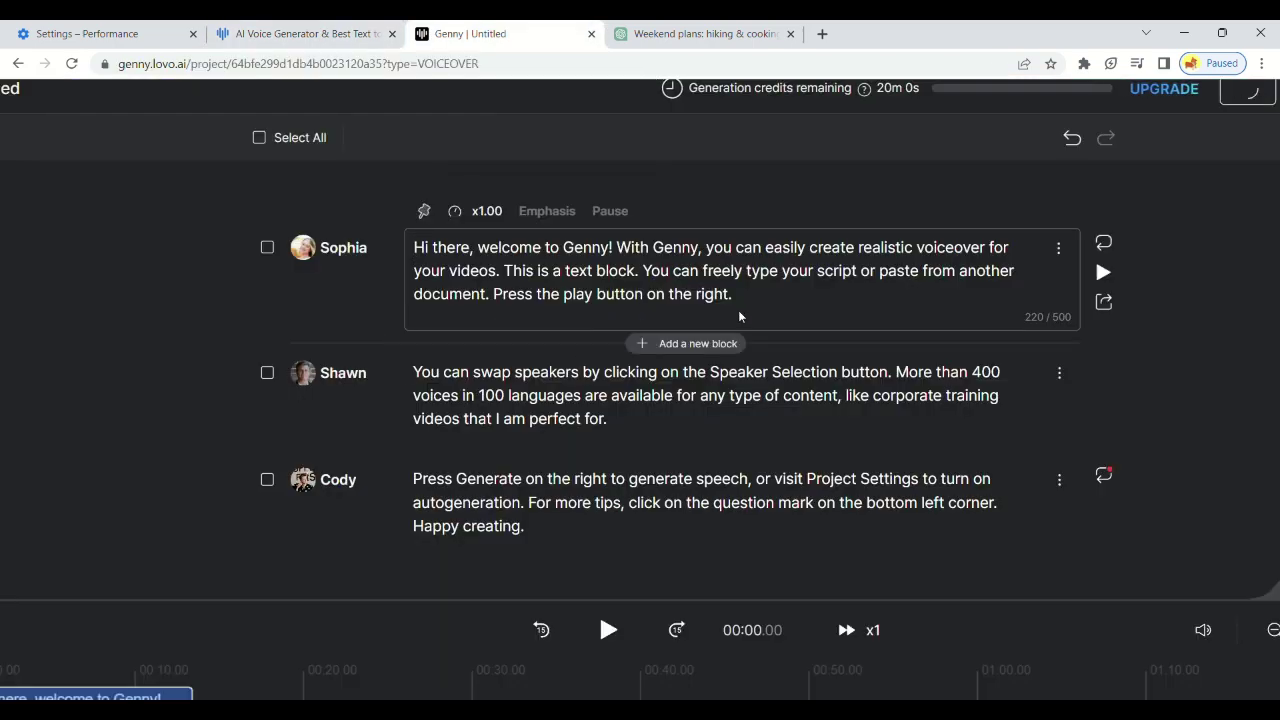
# Paste the first two conversation lines into Sophia's and Shawn's blocks
pyautogui.moveTo(740, 305); pyautogui.dragTo(414, 247)
pyautogui.write('"Hey, how has your week been so far, John? Any interesting plans for the upcoming weekend?"')
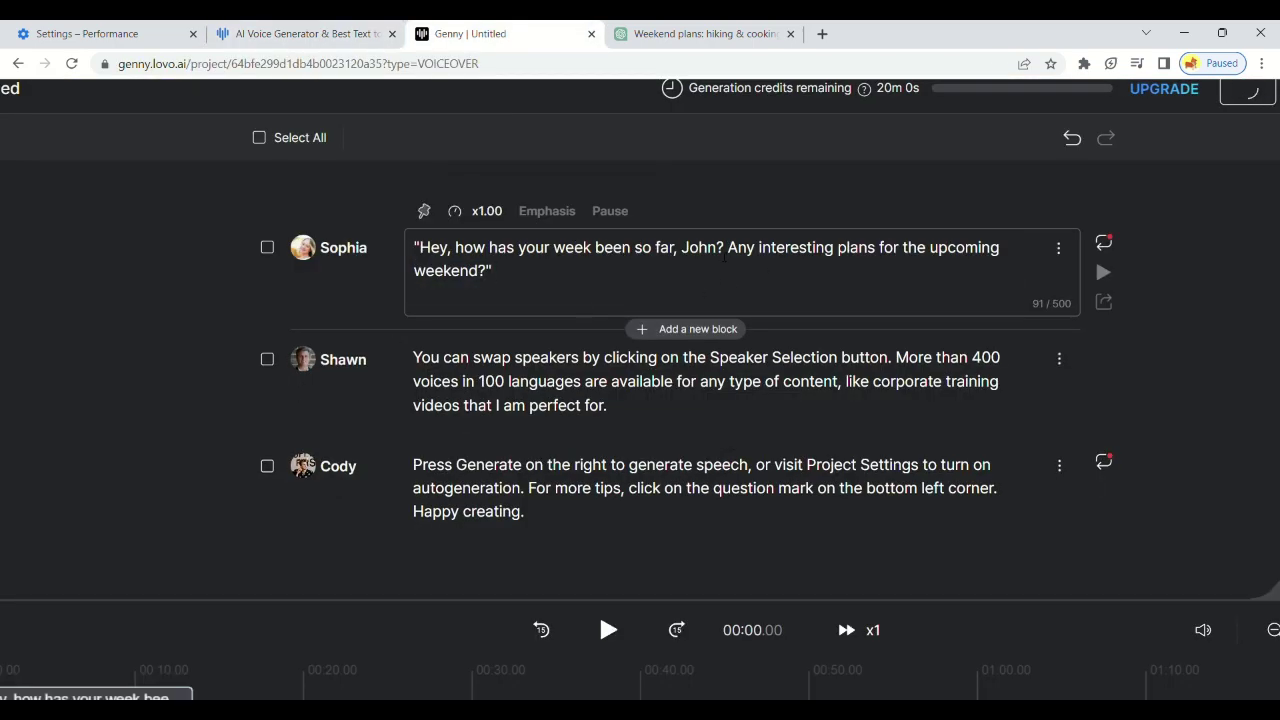
pyautogui.hotkey('ctrl', 'shift', 'Tab')
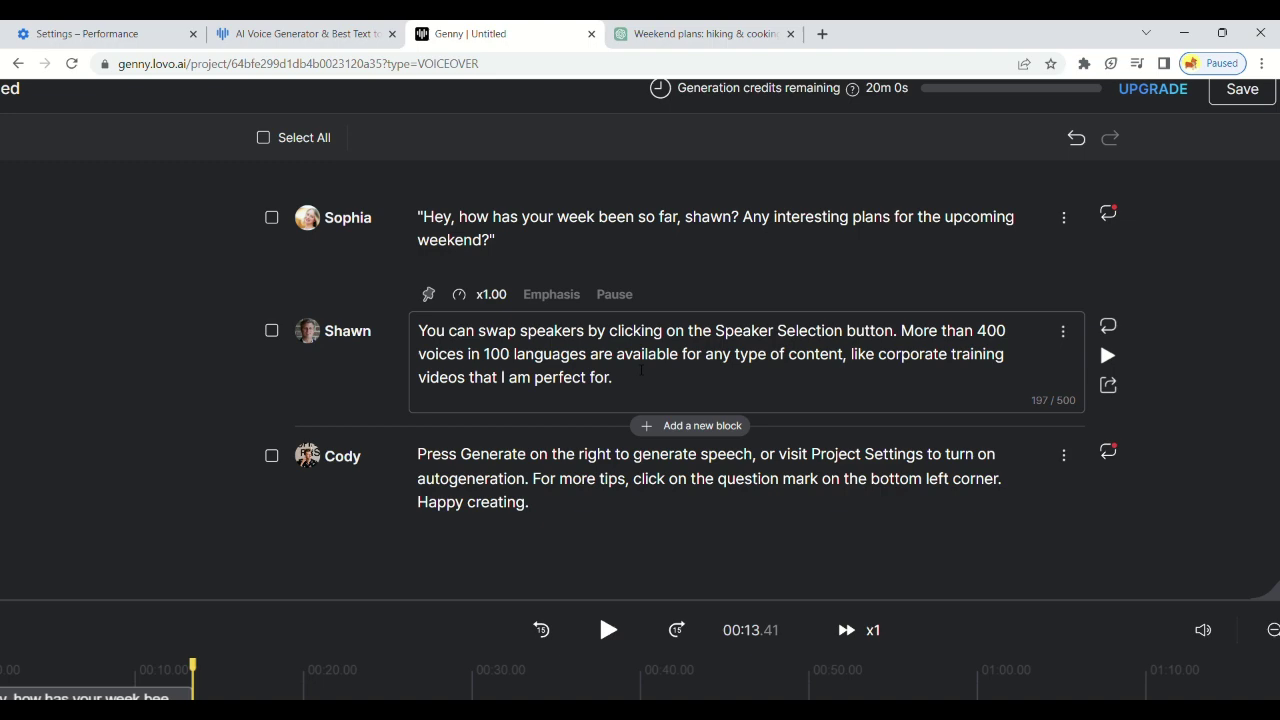
pyautogui.hotkey('ctrl', 'a')
pyautogui.write("Oh, it's been quite busy with work, Sarah, but I'm really looking forward to the weekend – I've organized a hiking trip with a bunch of my friends to explore a new trail and enjoy some nature time")
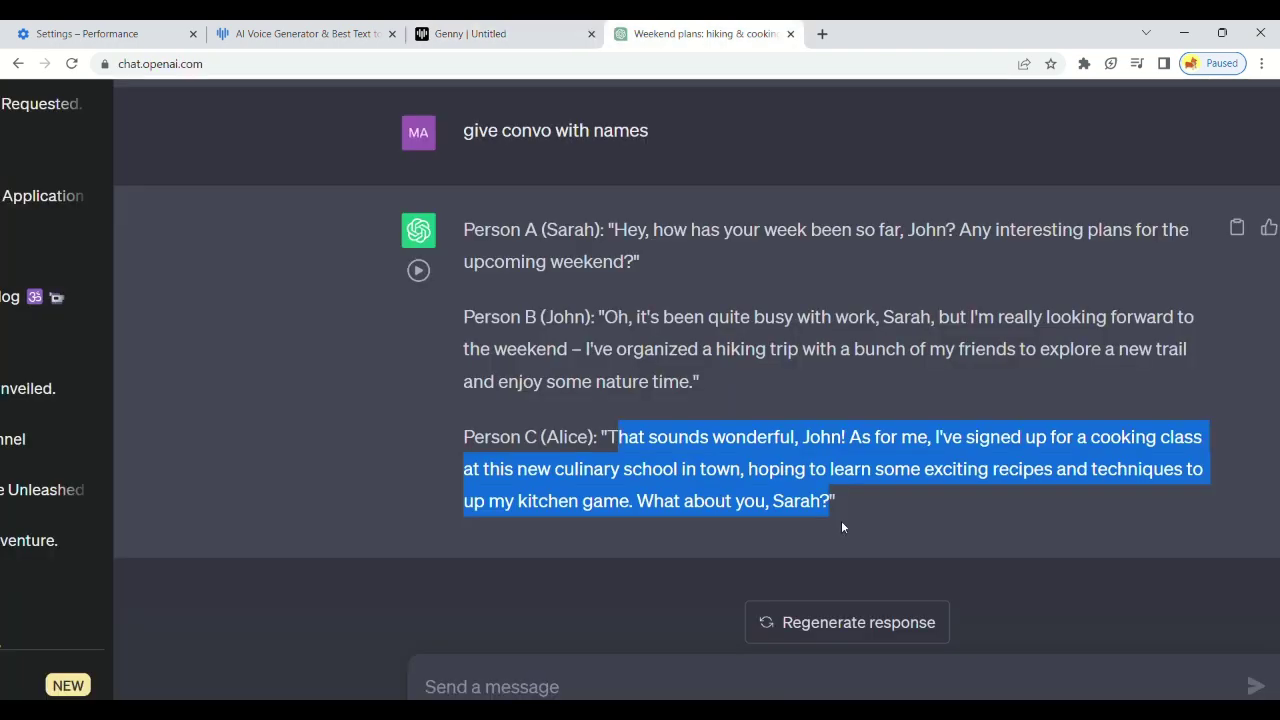
# Copy the third speaker's line and paste it into Cody's block
pyautogui.moveTo(841, 520); pyautogui.dragTo(640, 446)
pyautogui.click(470, 33)
pyautogui.click(528, 483)
pyautogui.hotkey('ctrl', 'a')
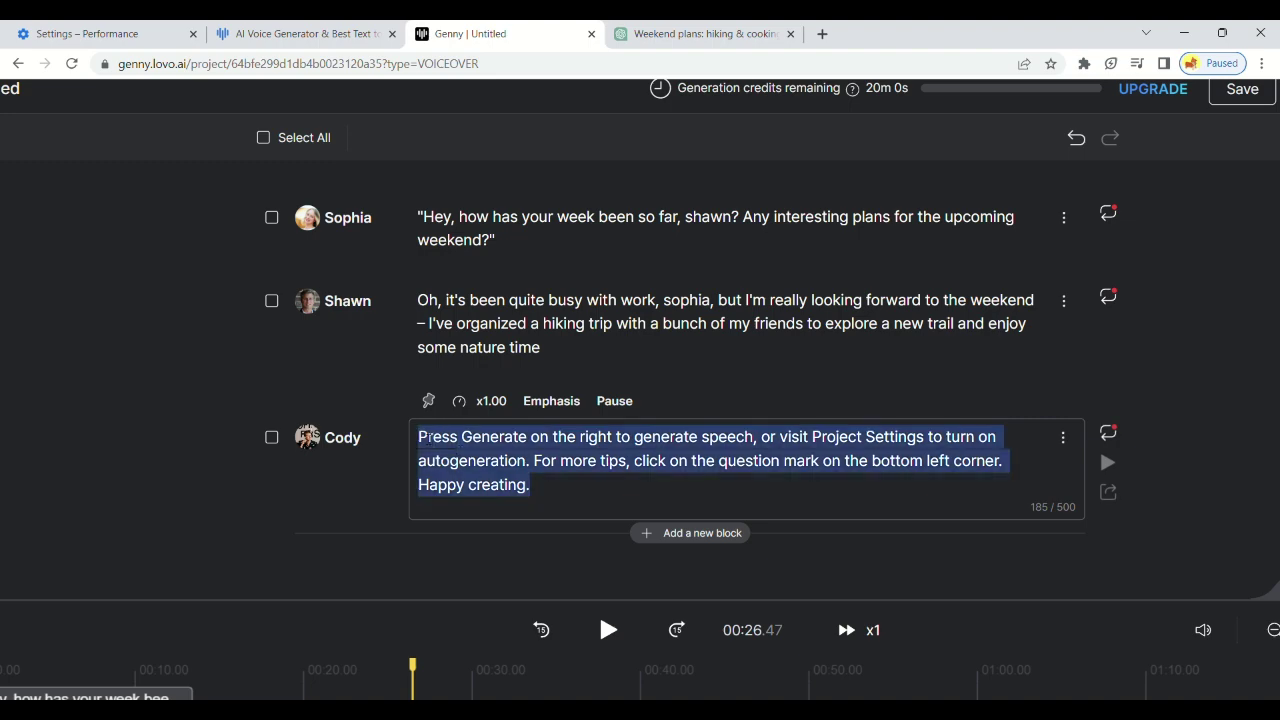
pyautogui.write('That sounds wonderful, John! As for me, I\'ve signed up for a cooking class at this new culinary school in town, hoping to learn some exciting recipes and techniques to up my kitchen game. What about you, Sarah?"')
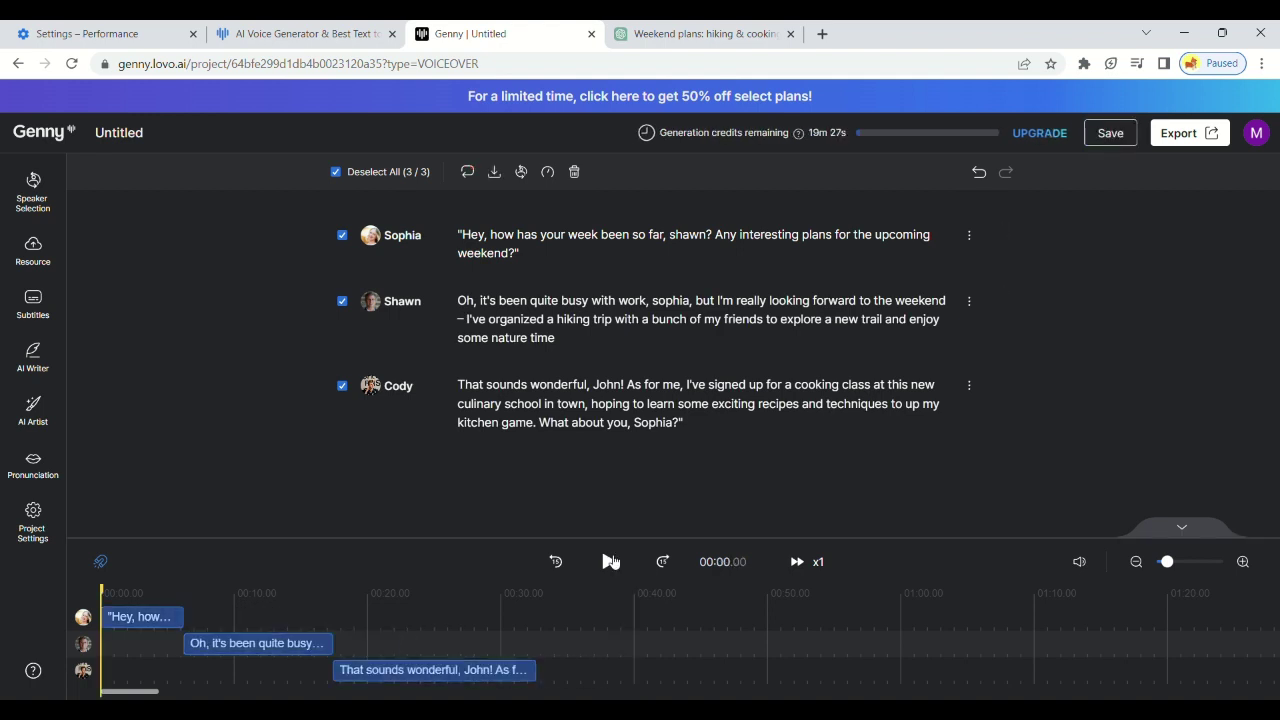
# Play the full three-line weekend-plans conversation from the start to the end
pyautogui.click(612, 562)
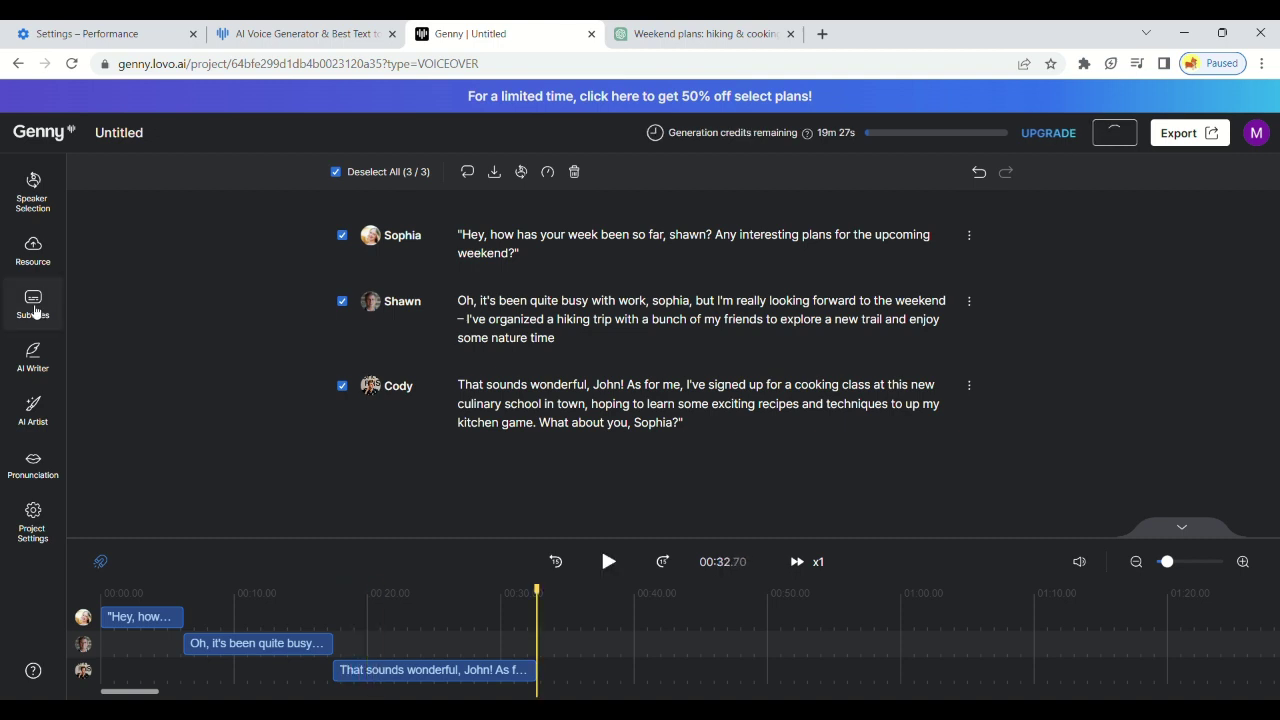
# Generate Auto Subtitles from the three script blocks via the Subtitles panel
pyautogui.click(34, 310)
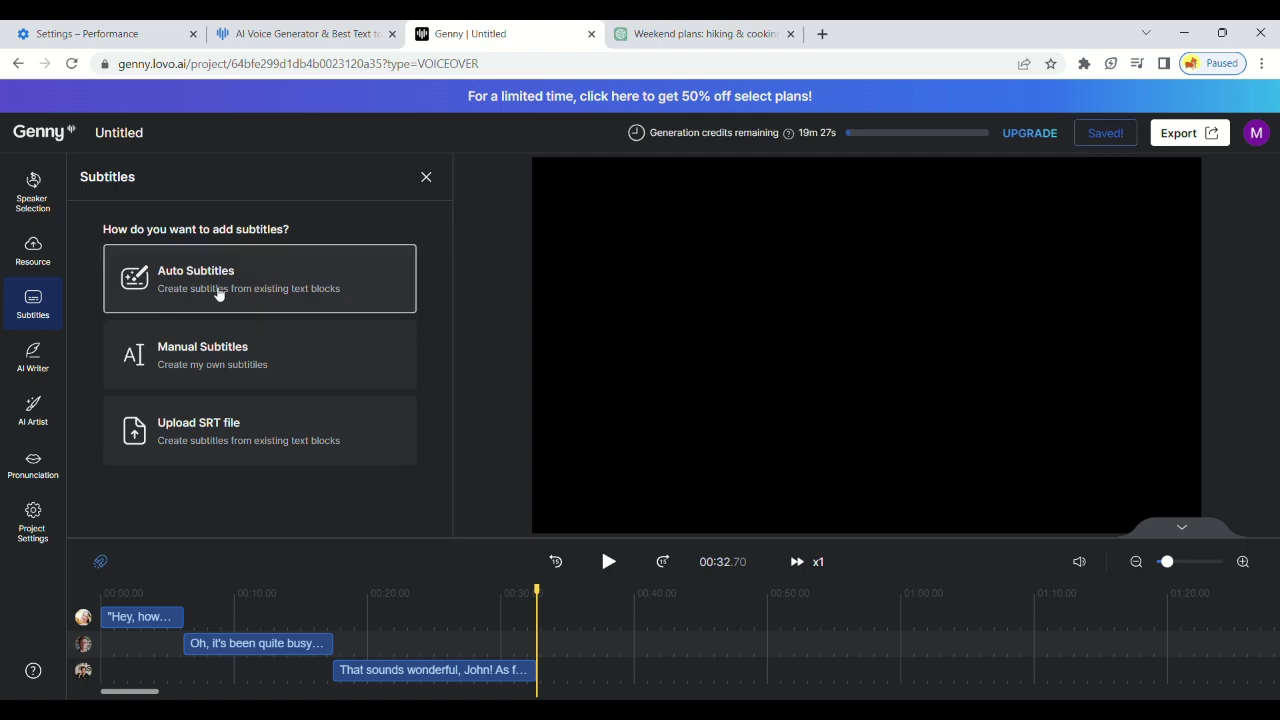
pyautogui.click(217, 292)
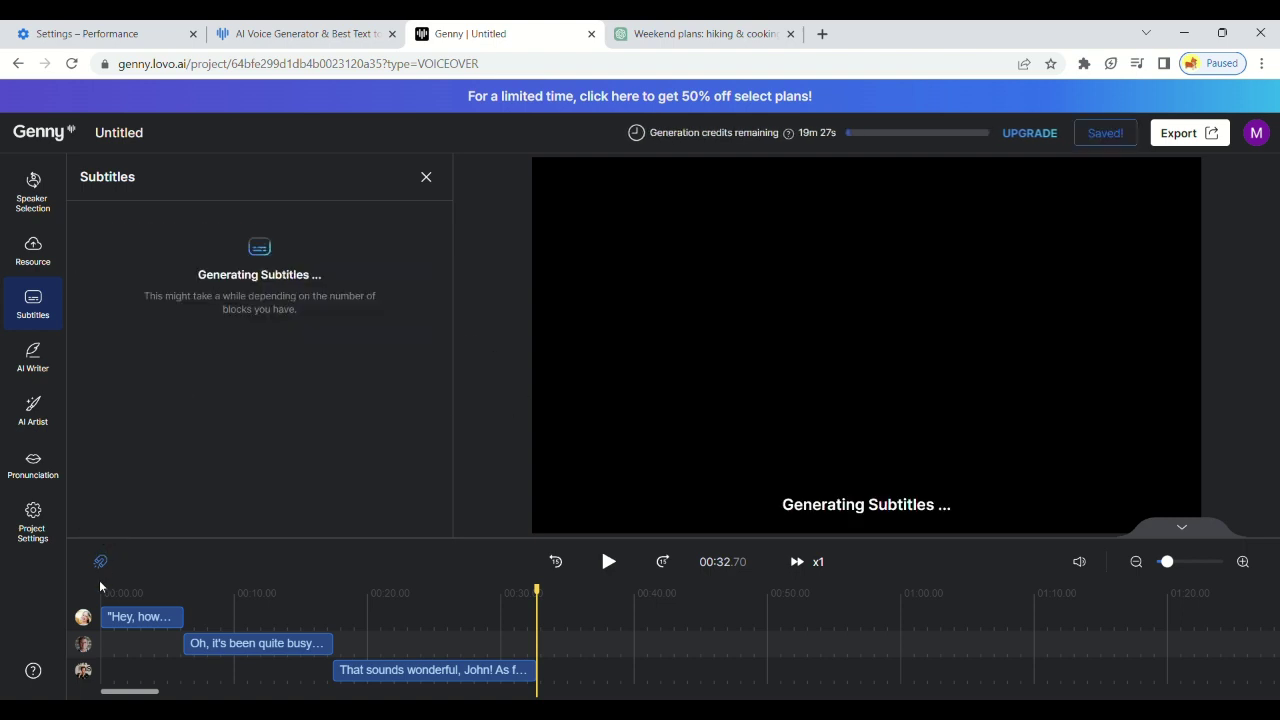